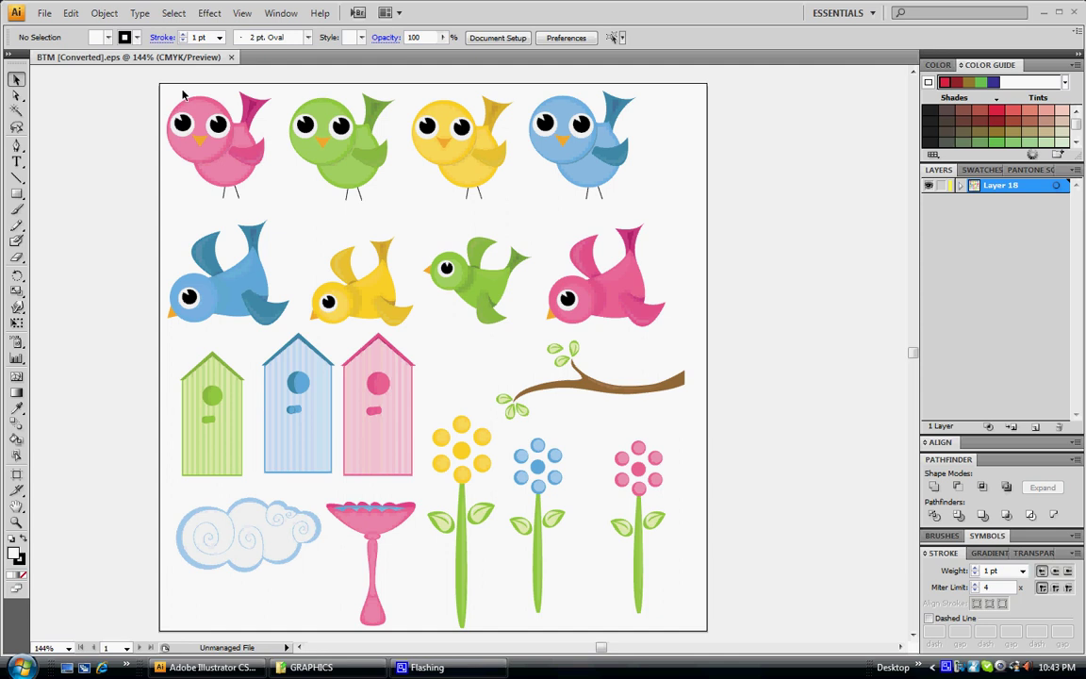
Open the BTM EPS clipart file from the BirdieToldMe folder via File > Open.
left_click(45, 15)
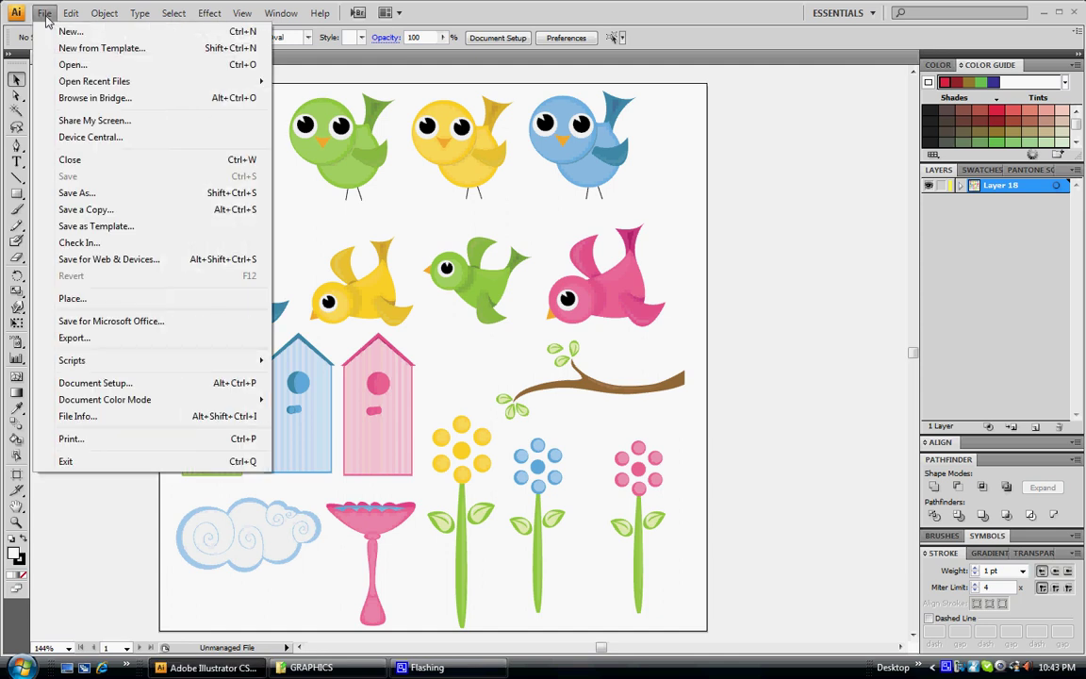
left_click(59, 66)
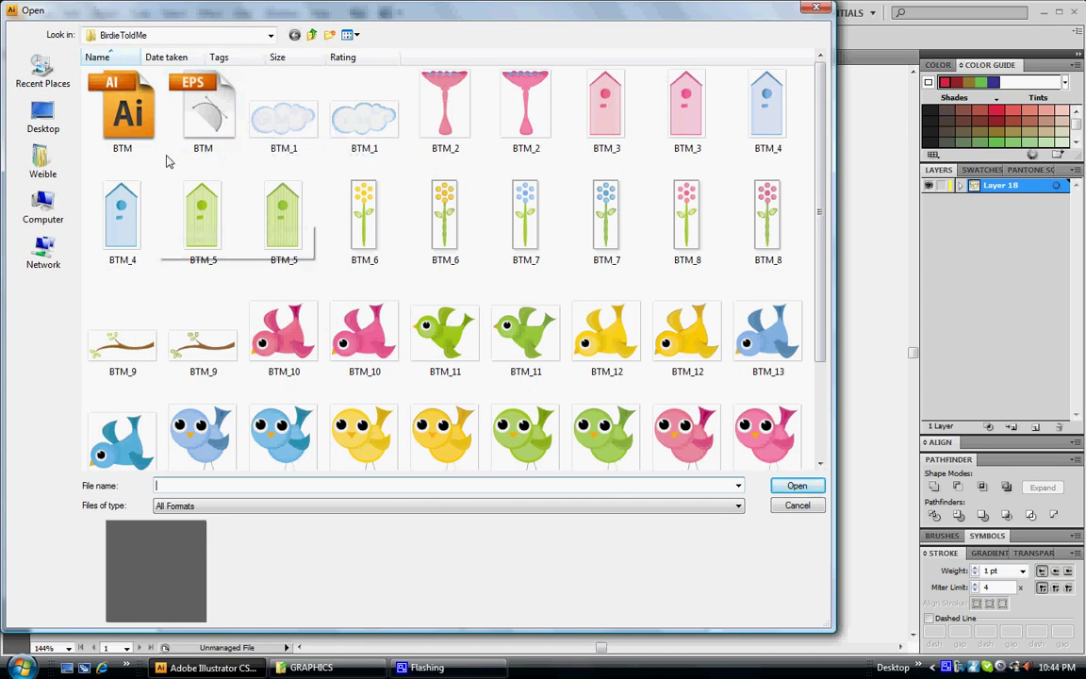
double_click(191, 127)
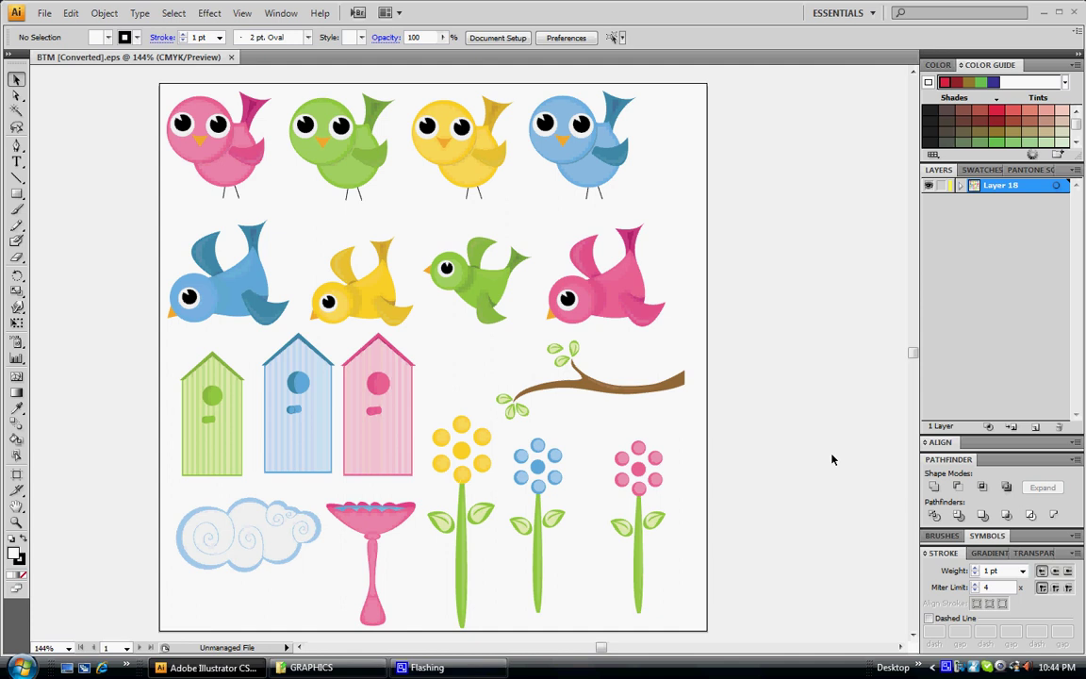
Select the whole clipart sheet and ungroup it.
left_click(223, 177)
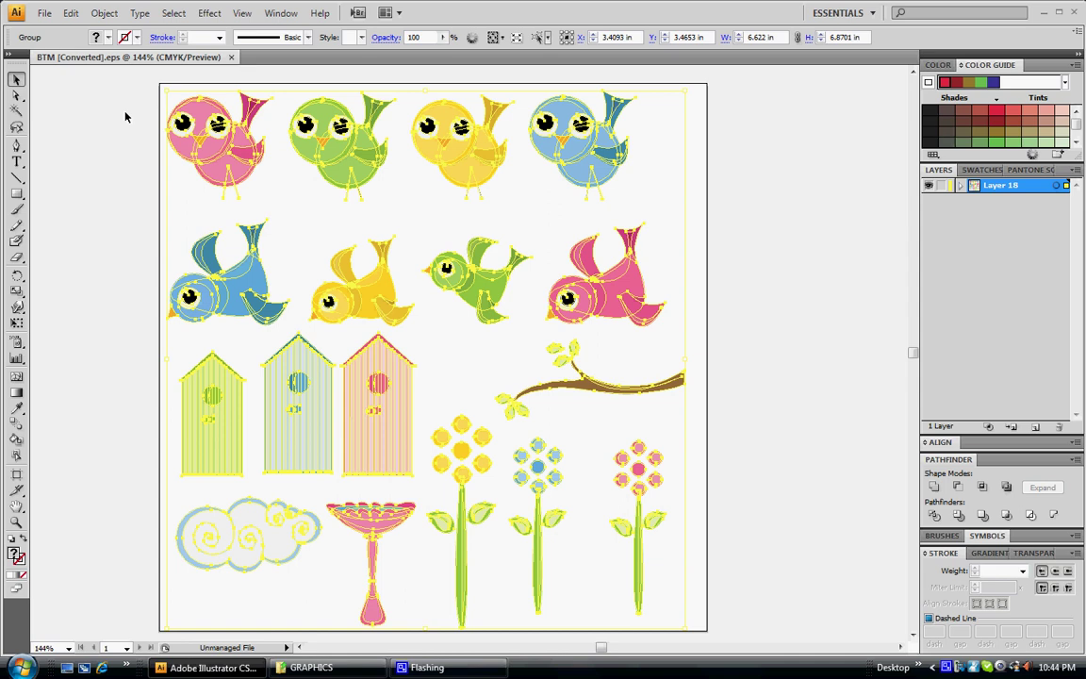
right_click(201, 126)
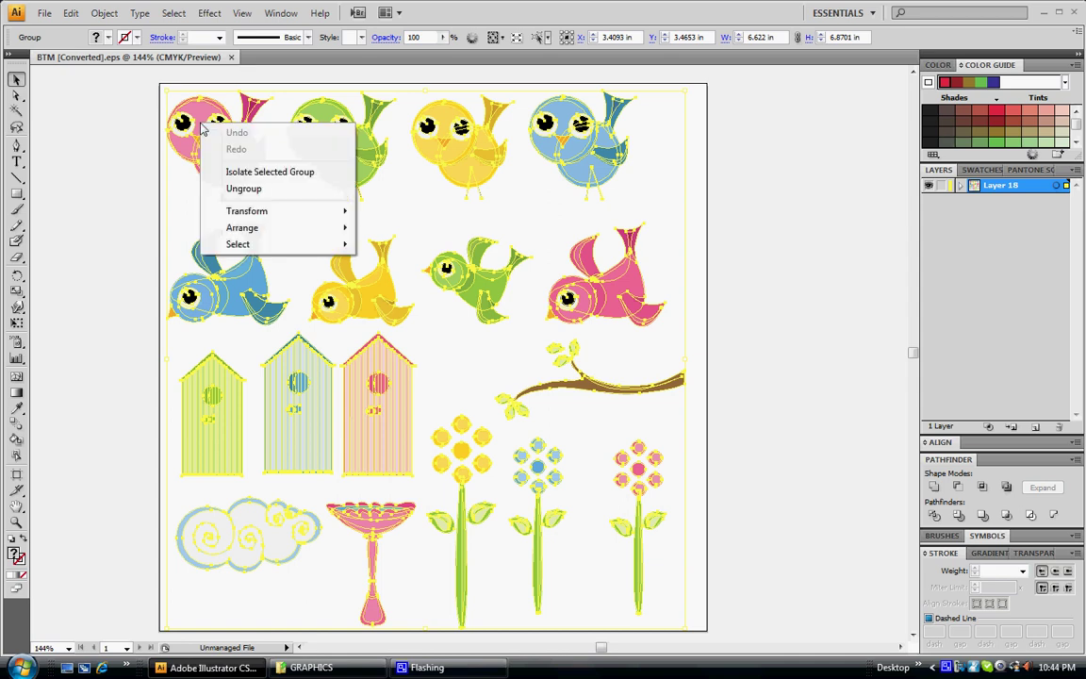
left_click(244, 188)
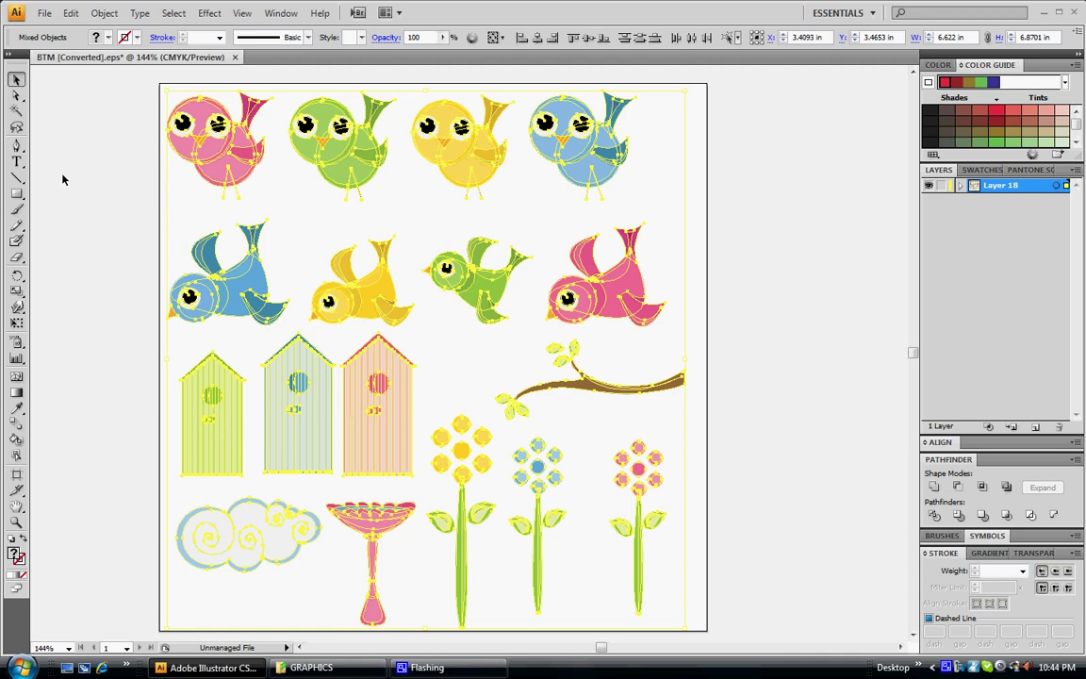
Check that the pink bird, green bird and yellow bird pieces now select individually.
left_click(119, 273)
left_click(221, 170)
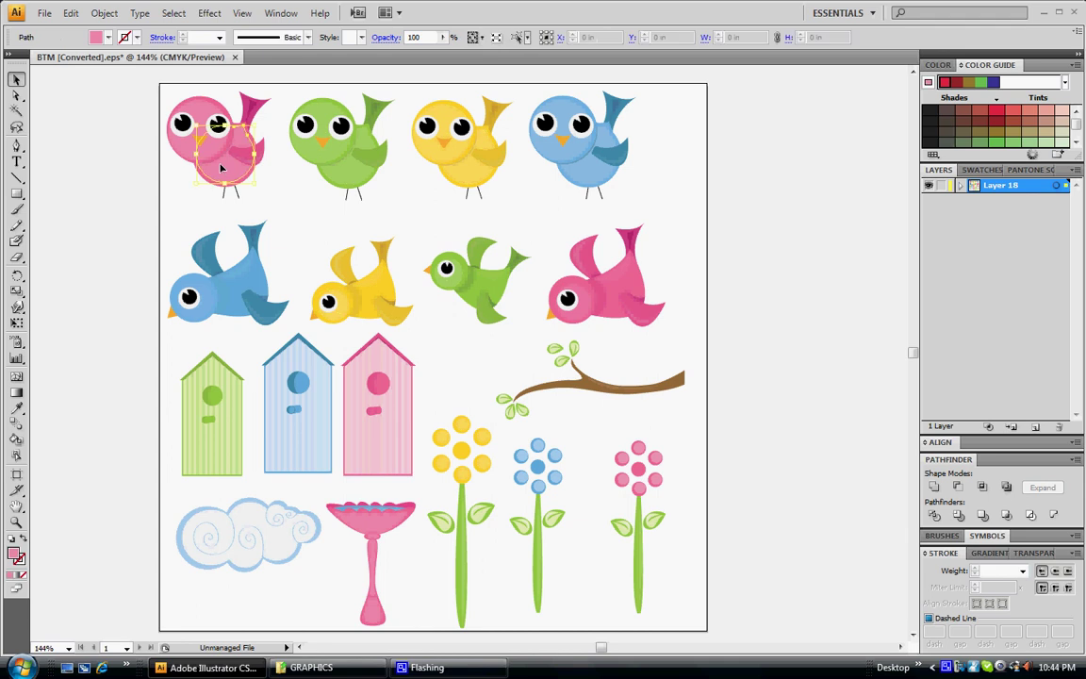
left_click(341, 175)
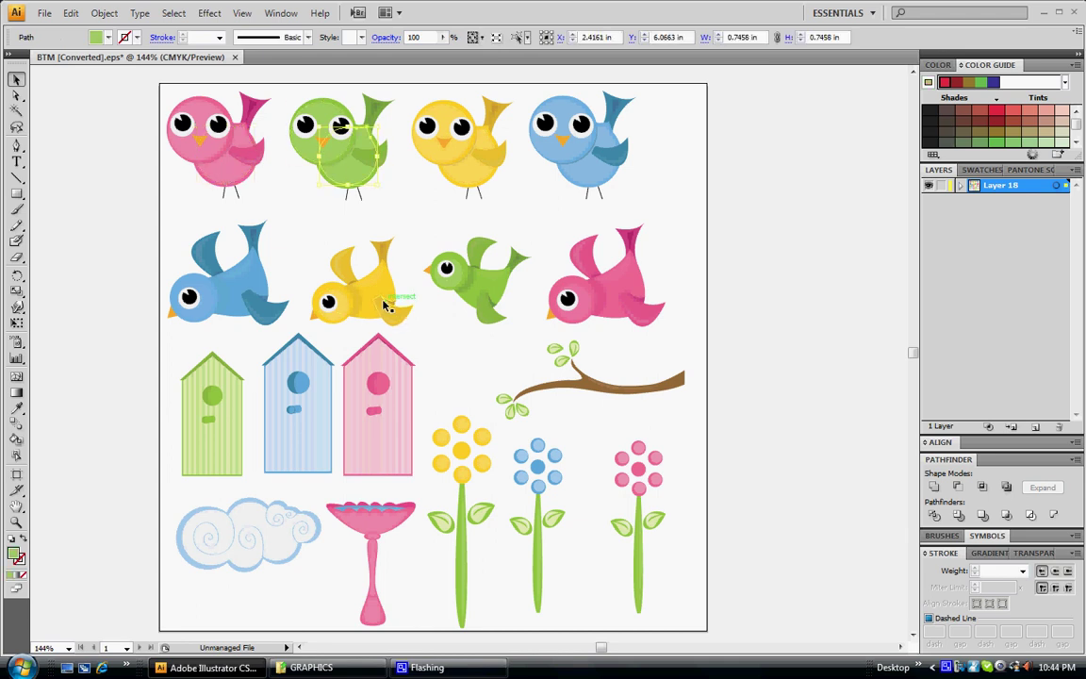
left_click(338, 260)
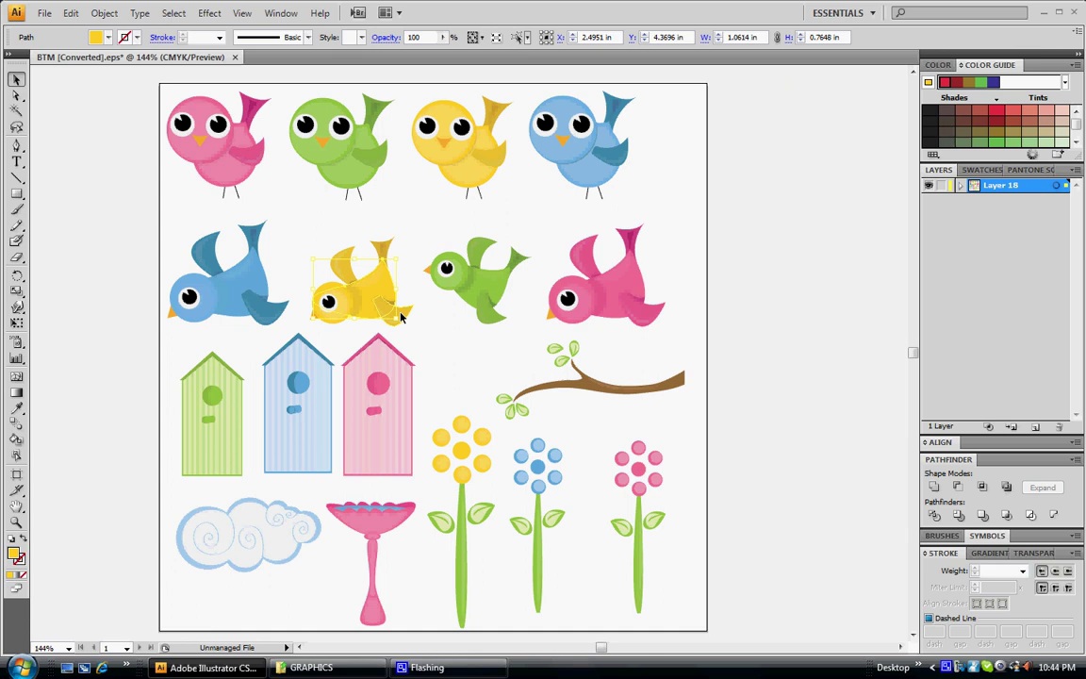
left_click(406, 316)
left_click(407, 316)
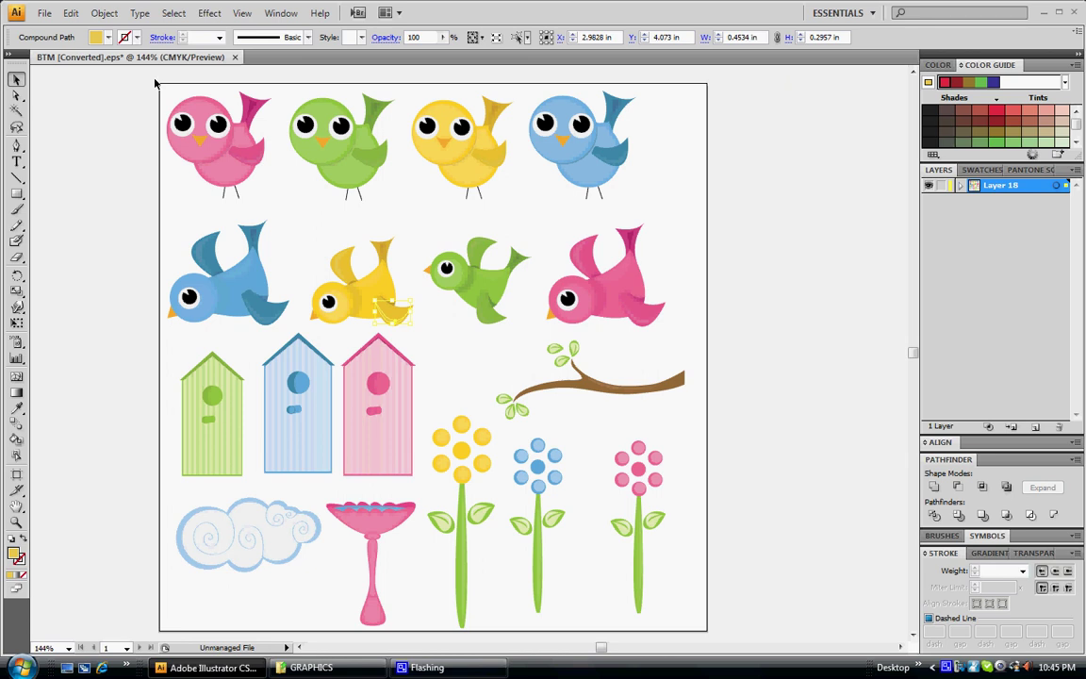
Marquee-select the pink bird in the top-left corner and copy it.
left_click_drag(156, 81, 284, 213)
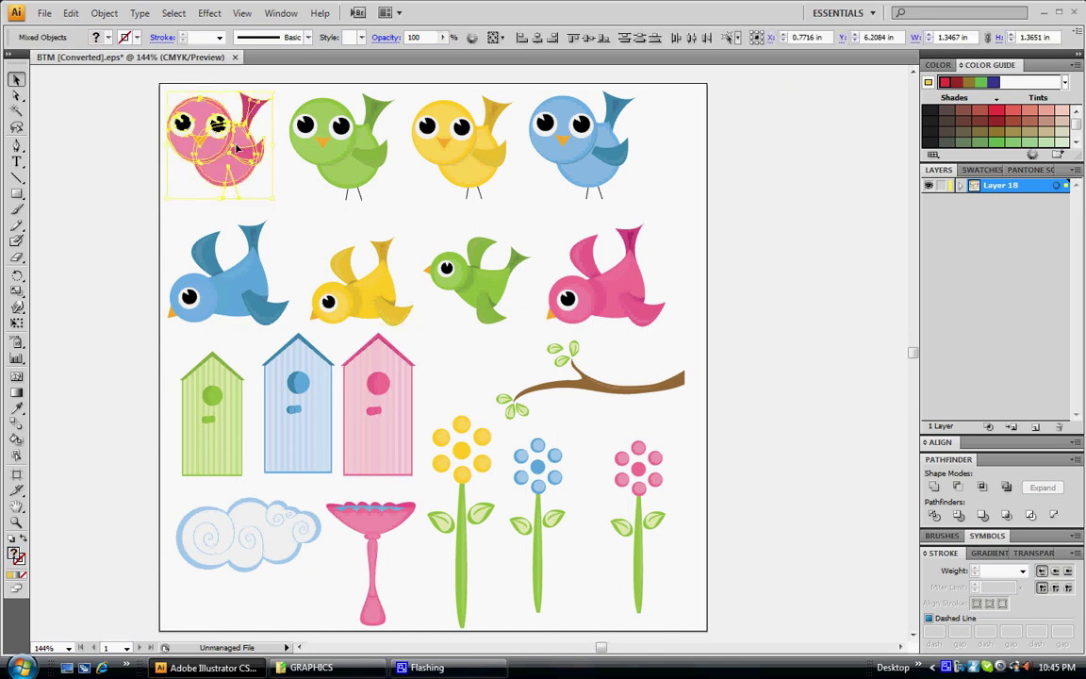
left_click(71, 14)
left_click(90, 87)
Create a new 7 × 7 inch document in Inches with CMYK colour mode.
left_click(44, 14)
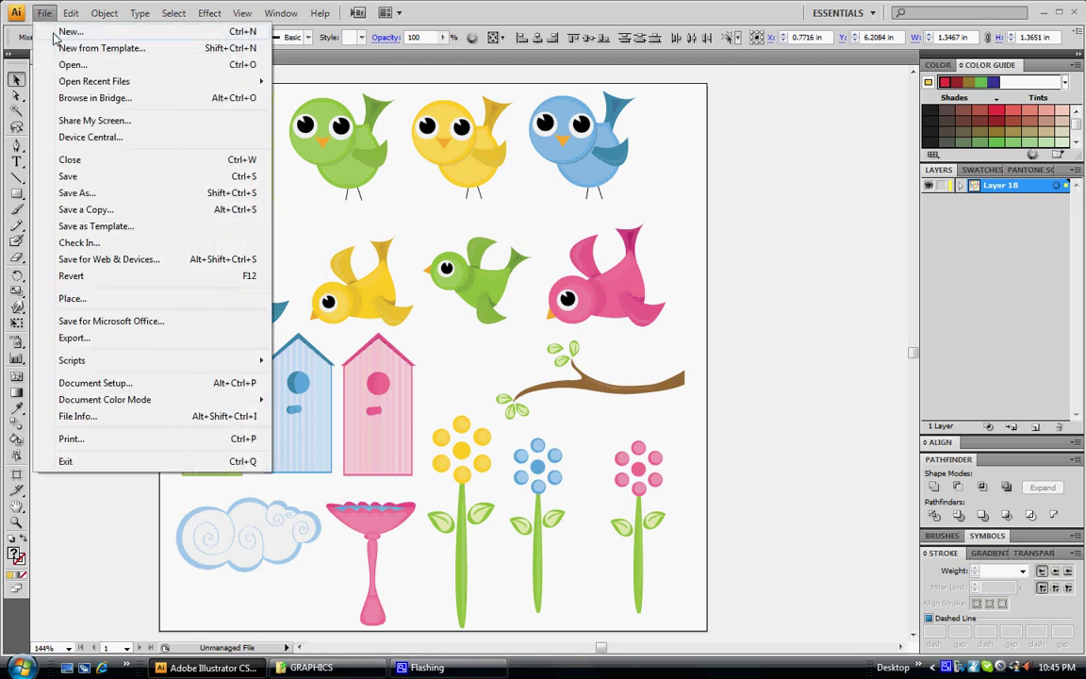
left_click(49, 31)
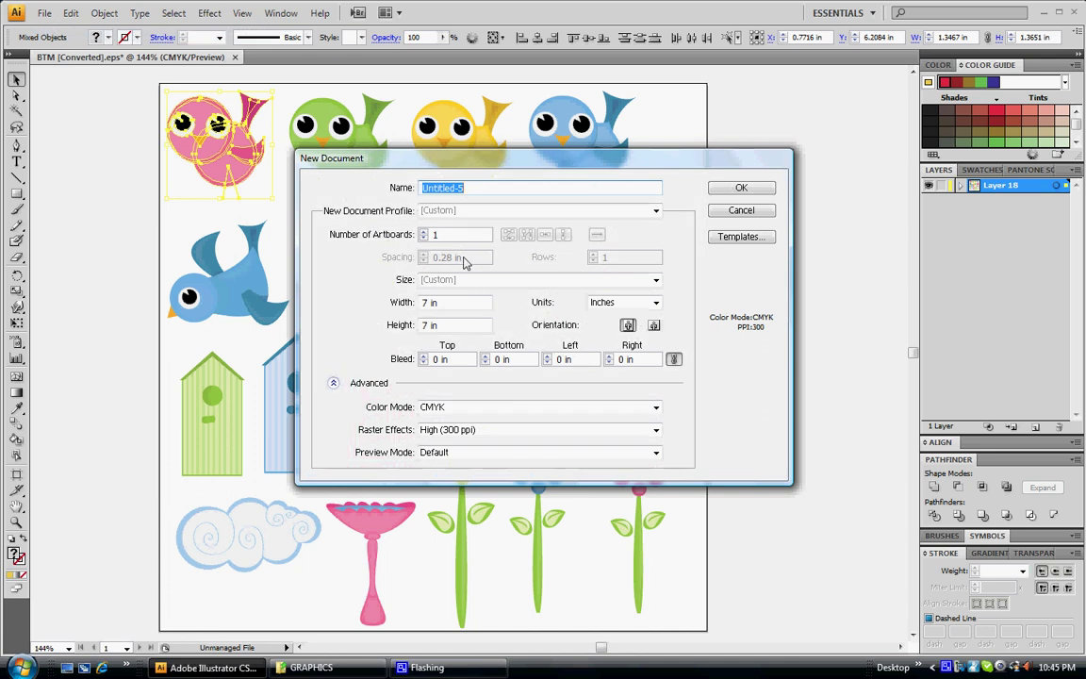
left_click_drag(366, 157, 335, 123)
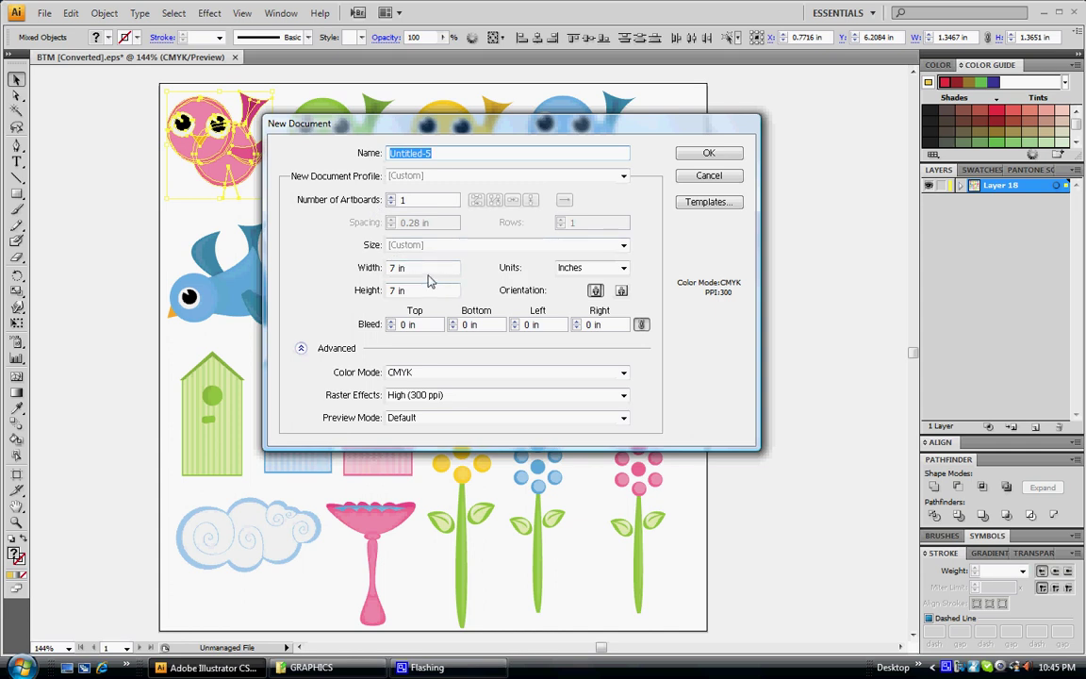
left_click(624, 270)
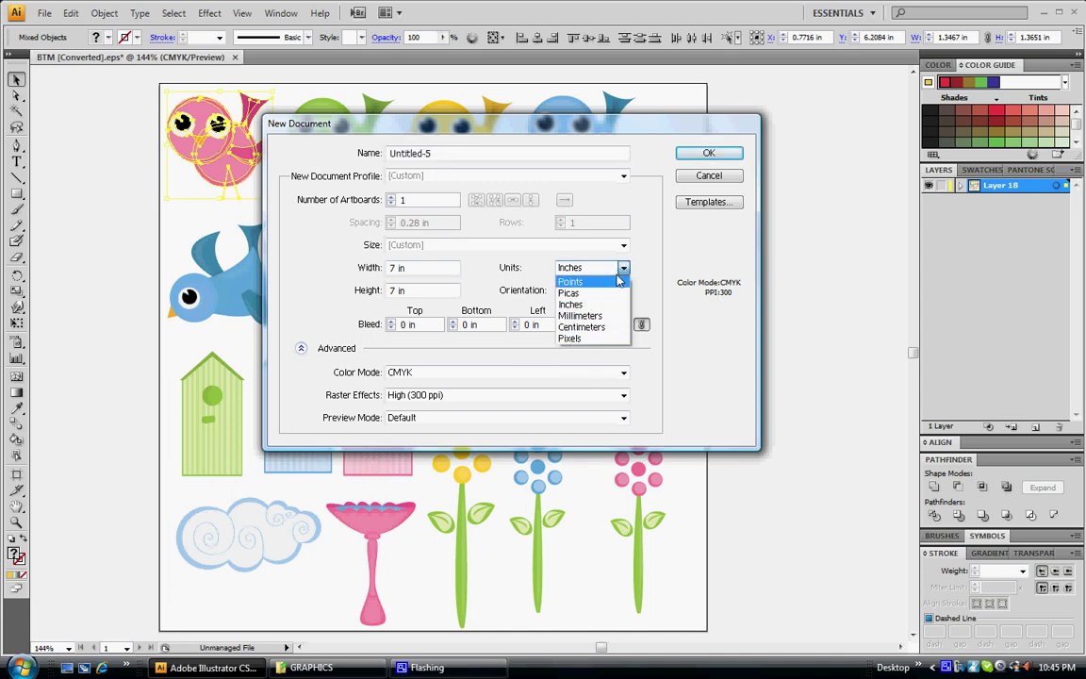
left_click(623, 270)
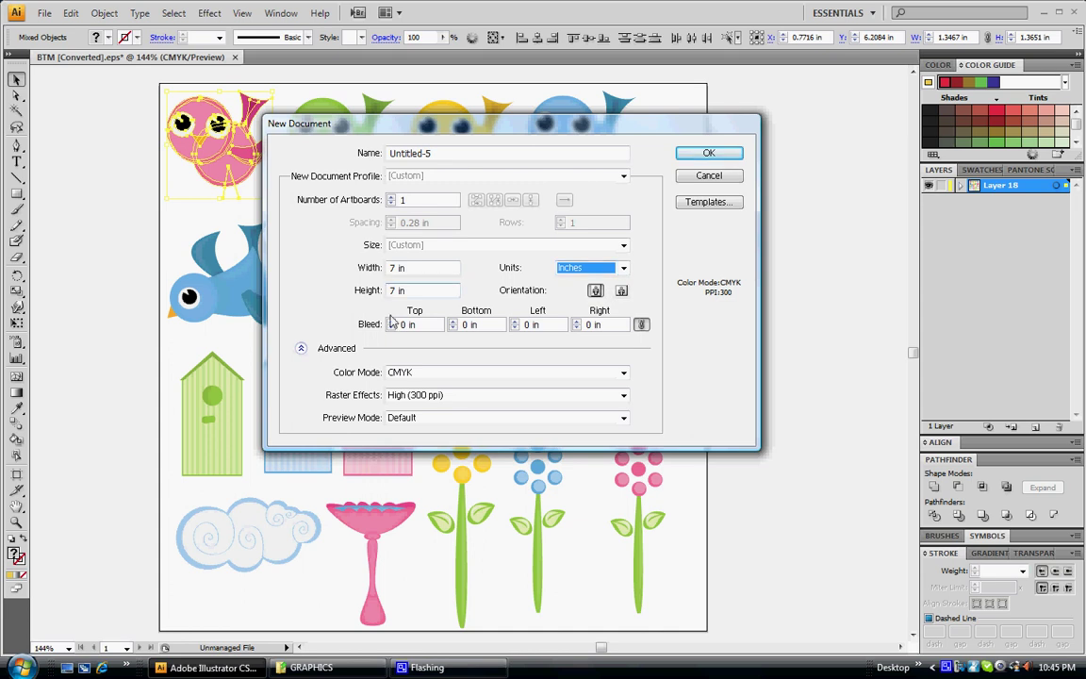
left_click(411, 374)
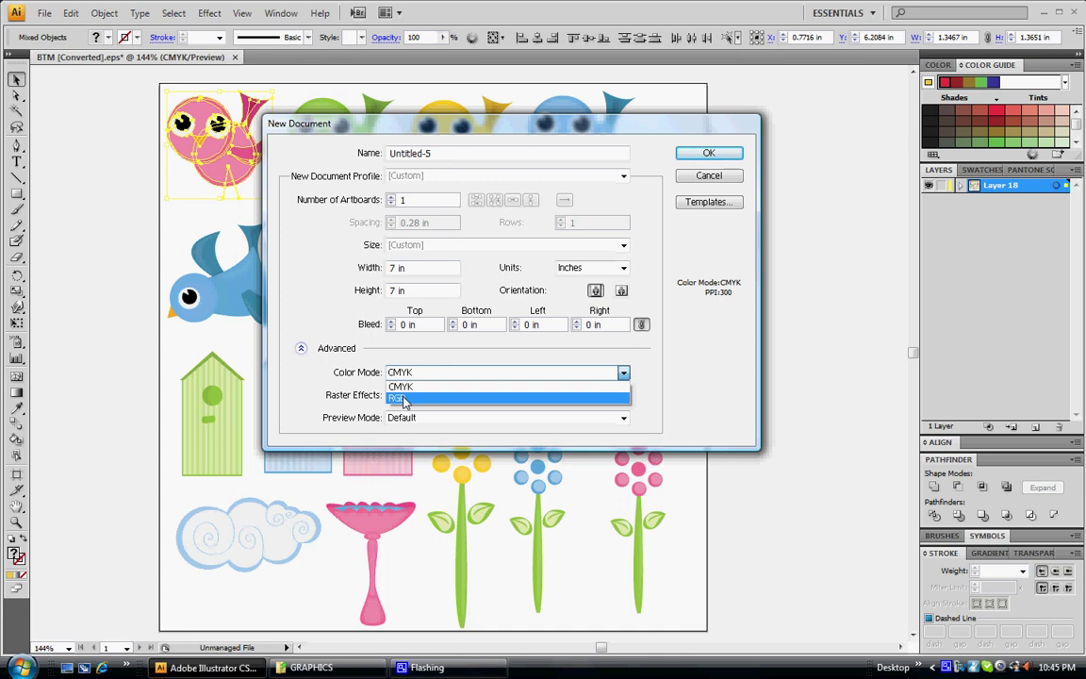
left_click(402, 398)
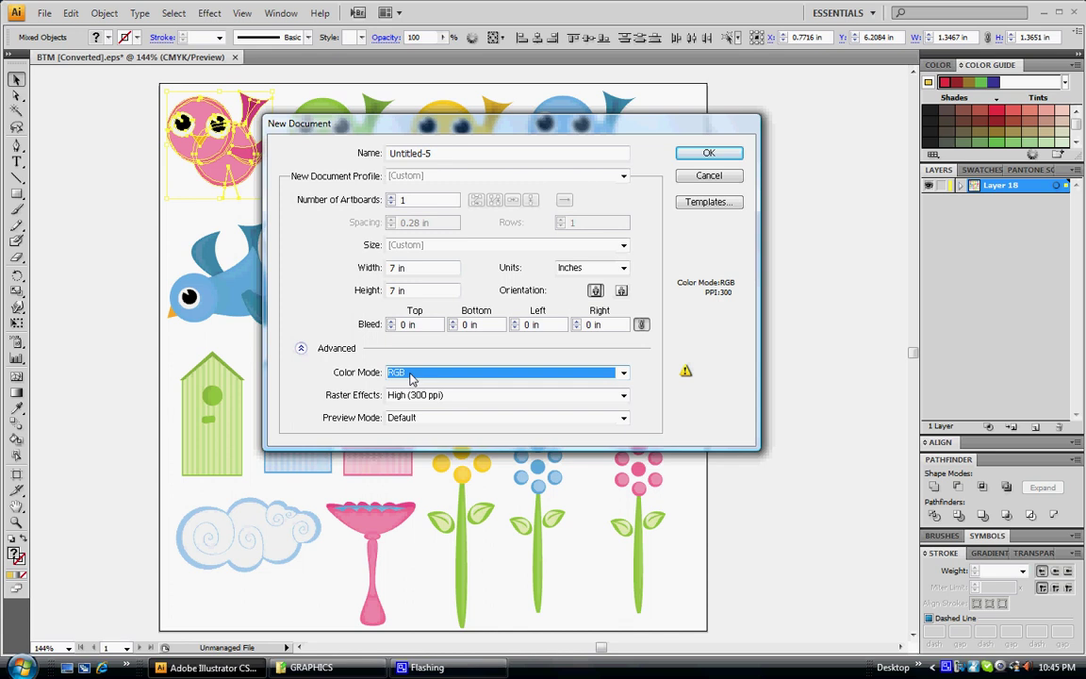
left_click(411, 377)
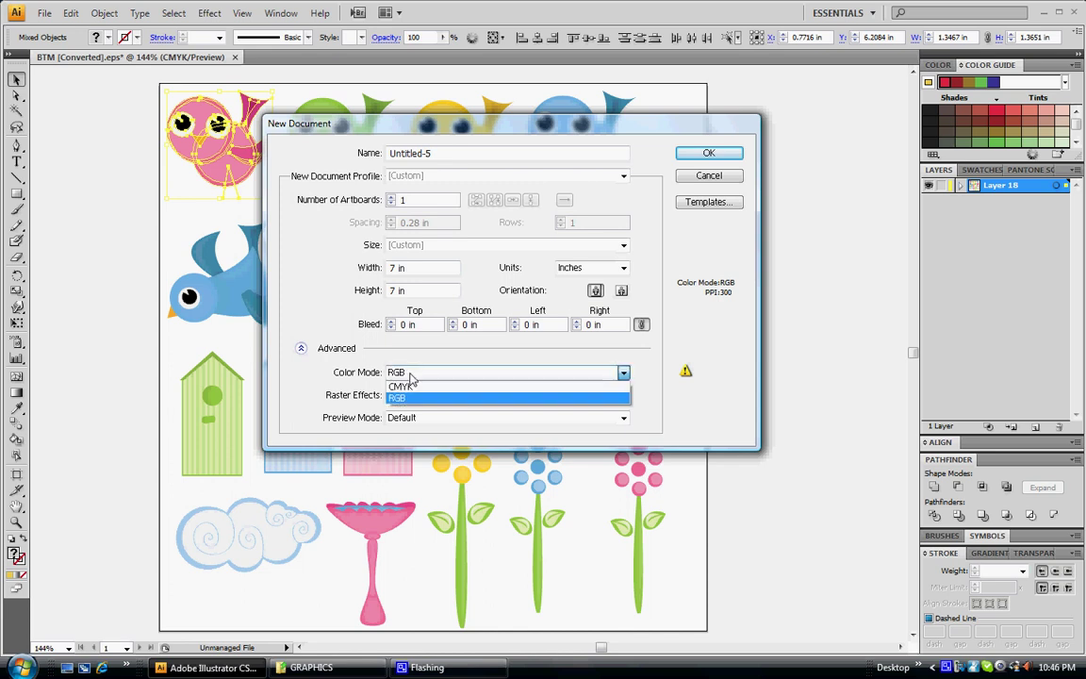
left_click(408, 385)
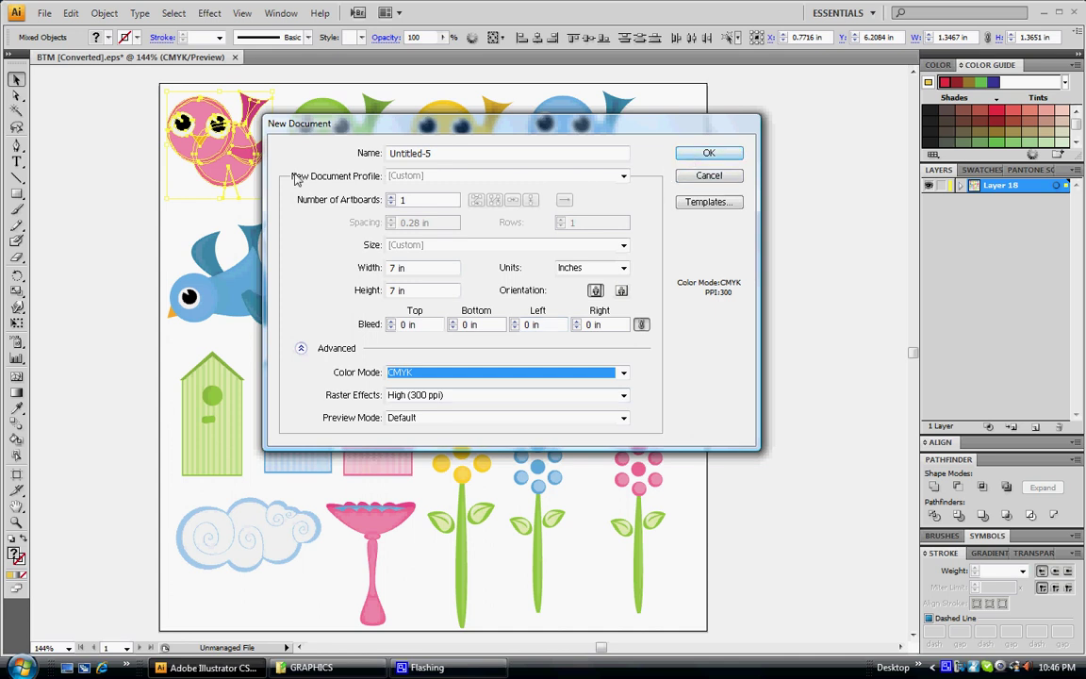
left_click(703, 153)
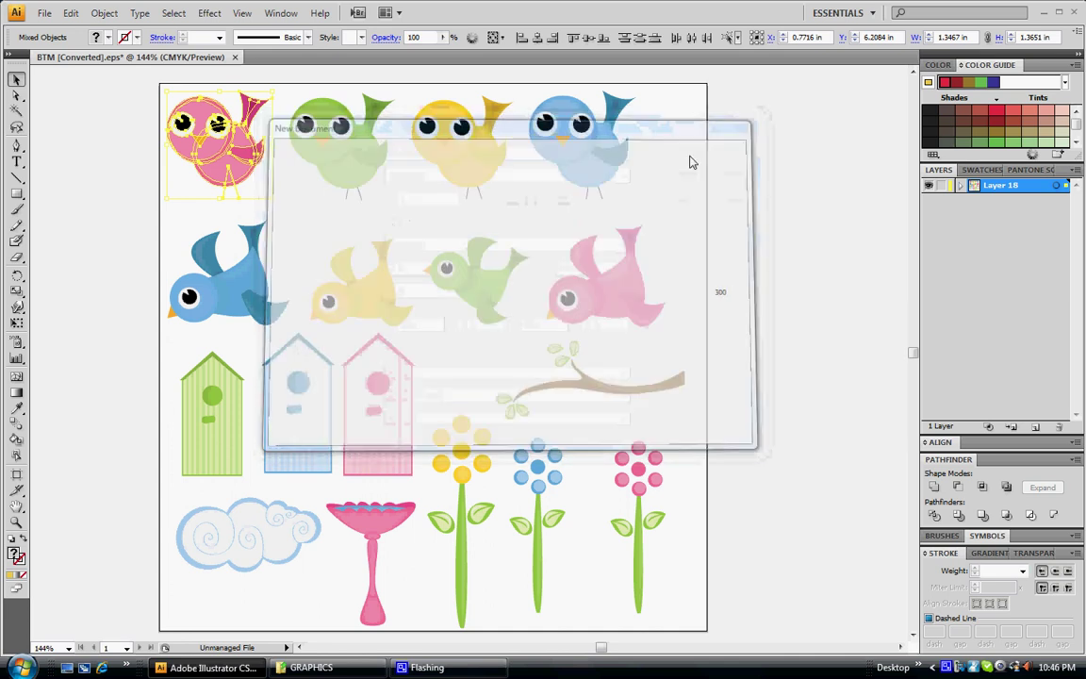
Paste the pink bird into Untitled-5 and move it to the top-left.
left_click(69, 13)
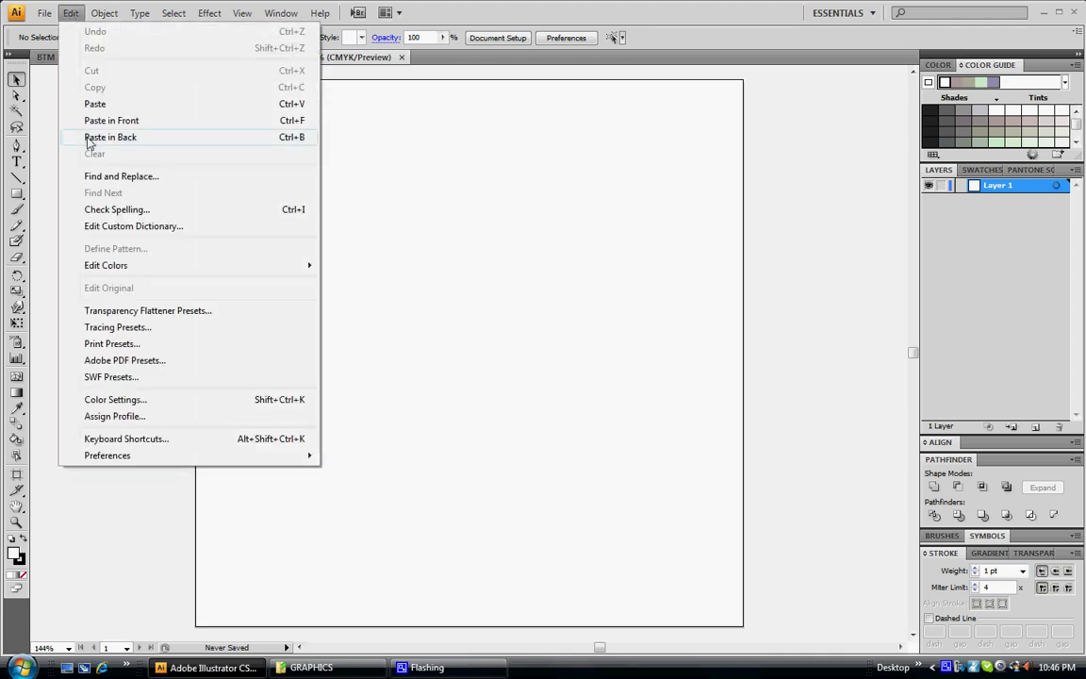
left_click(91, 108)
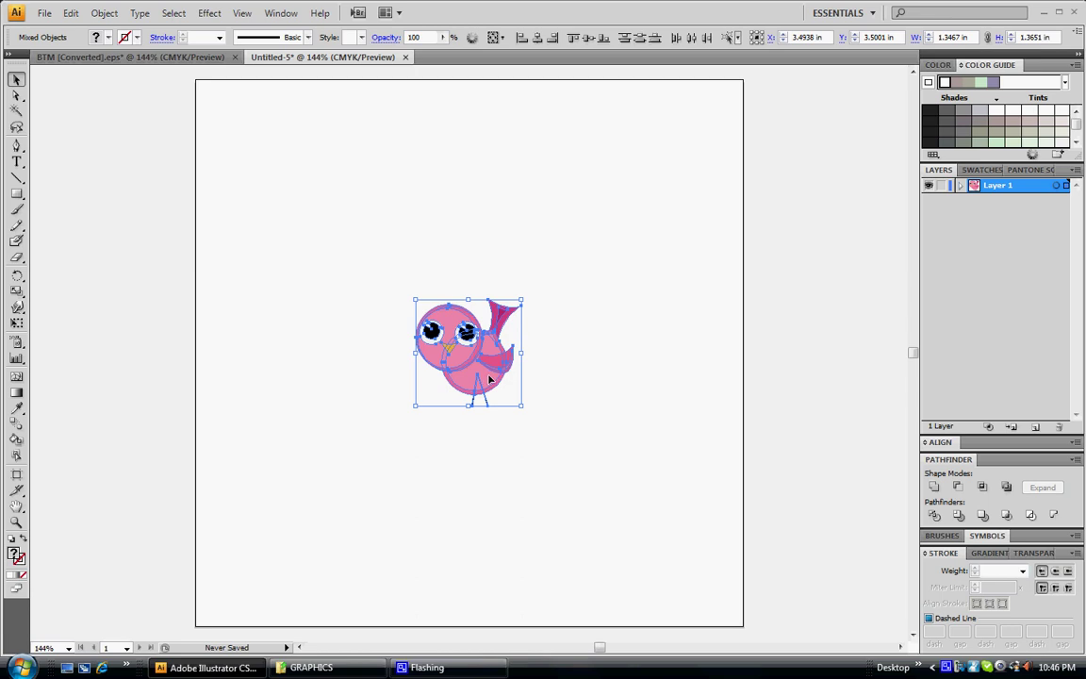
left_click_drag(490, 378, 286, 175)
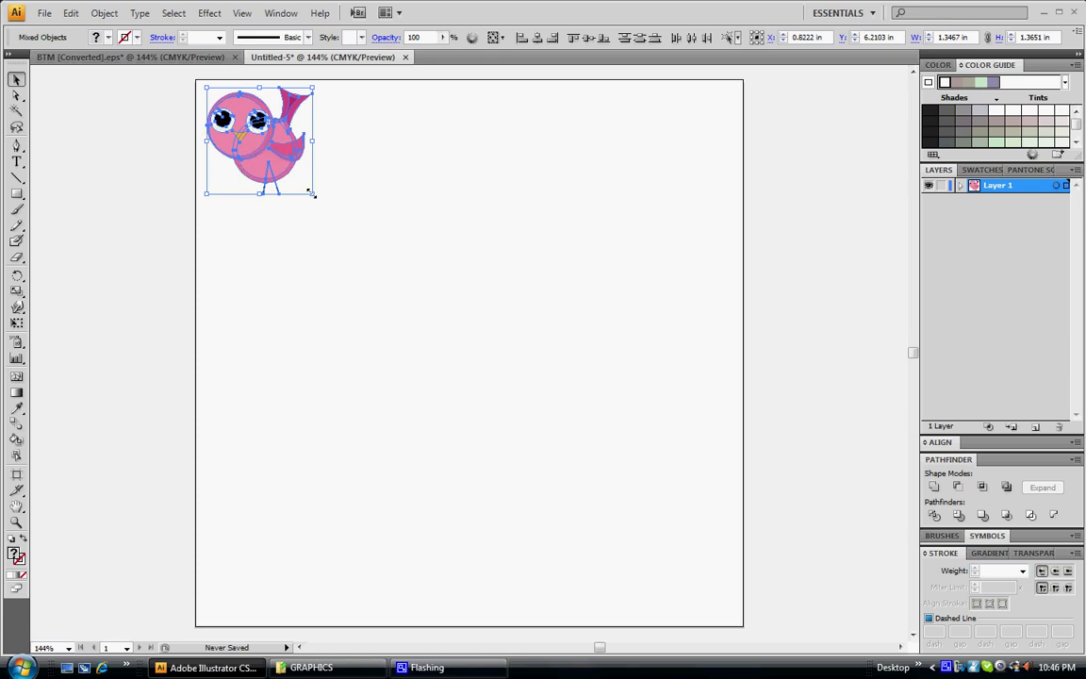
Scale the bird from its corner to about 6.66 × 6.75 in, filling the artboard.
left_click_drag(312, 194, 586, 467)
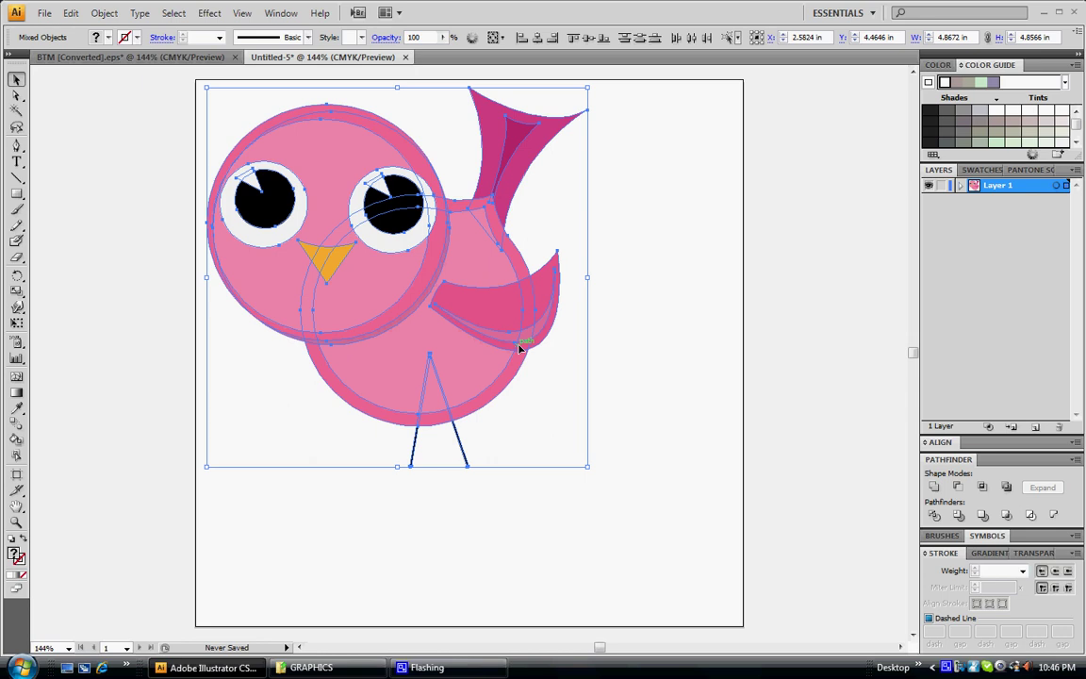
key("ctrl+shift+b")
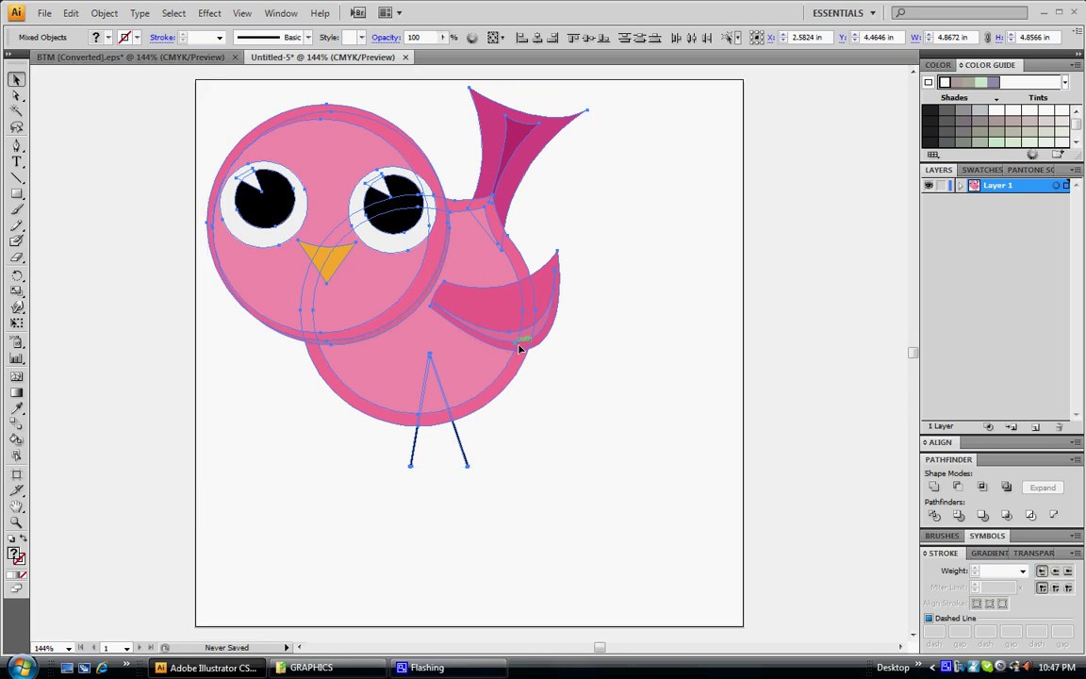
key("ctrl+z")
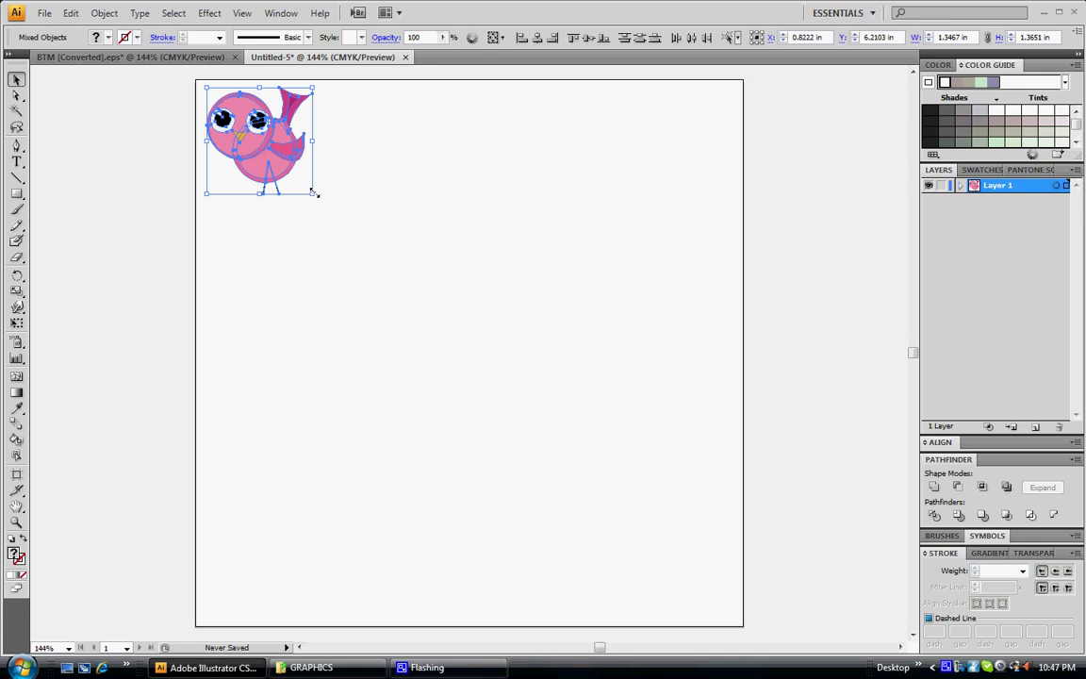
left_click_drag(314, 193, 740, 628)
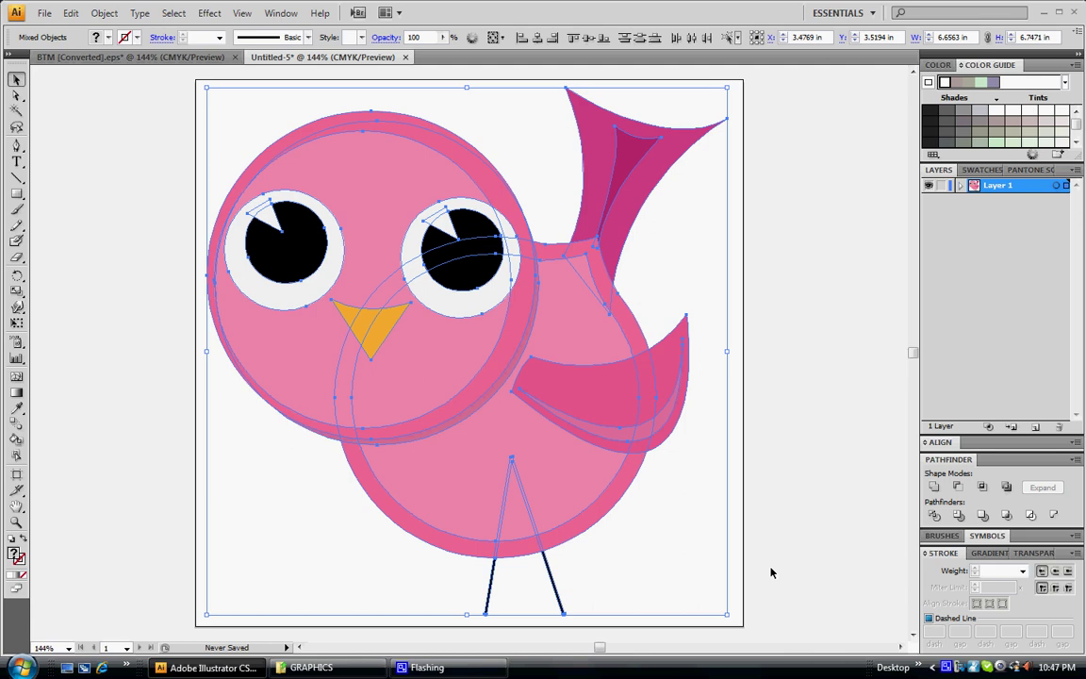
left_click(770, 574)
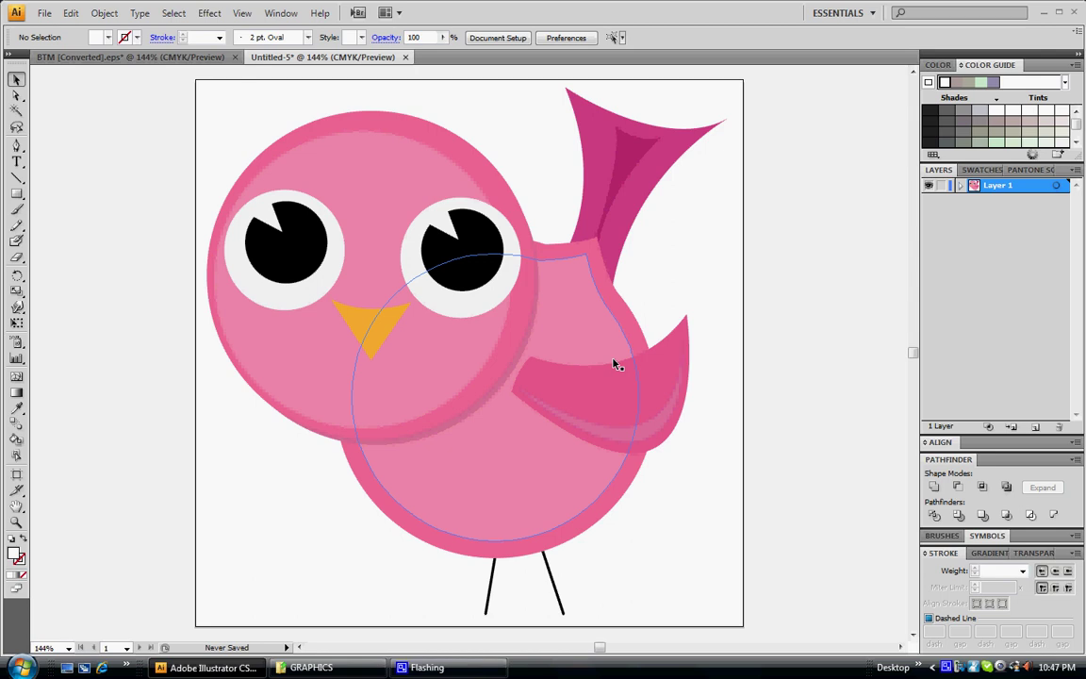
left_click(472, 149)
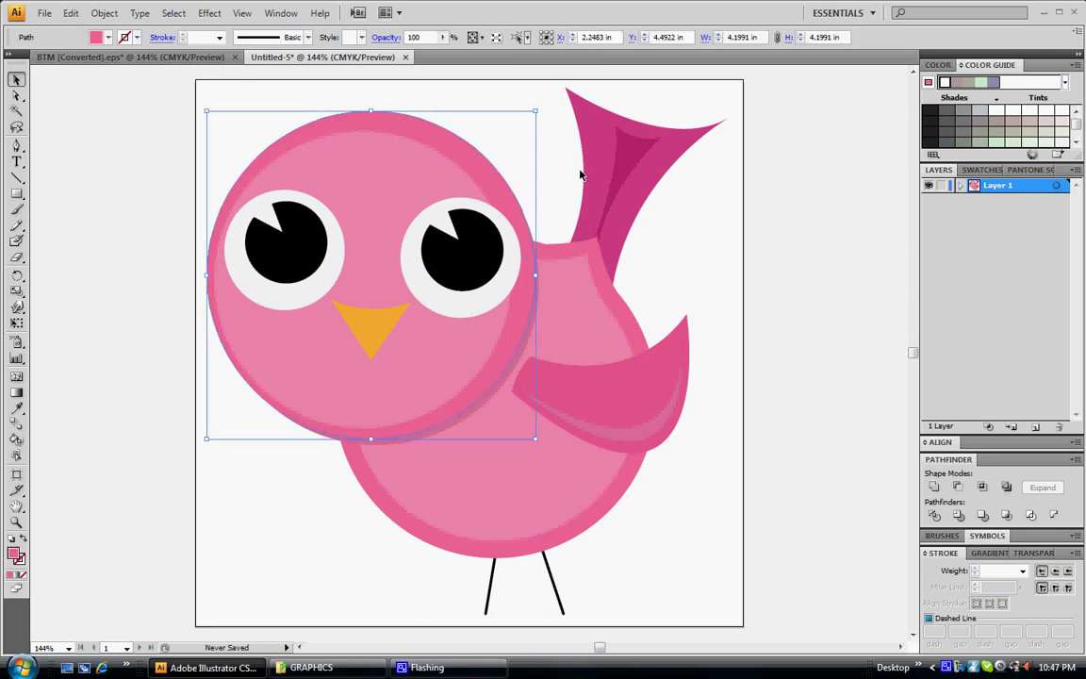
left_click(587, 194)
left_click(596, 344)
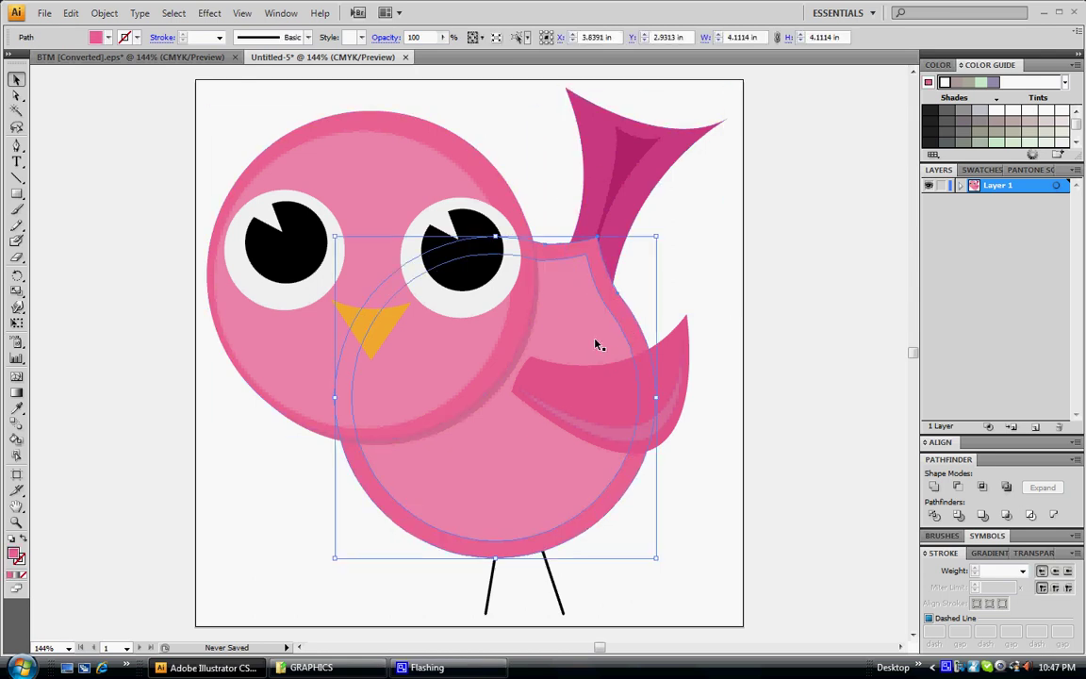
key("ctrl+d")
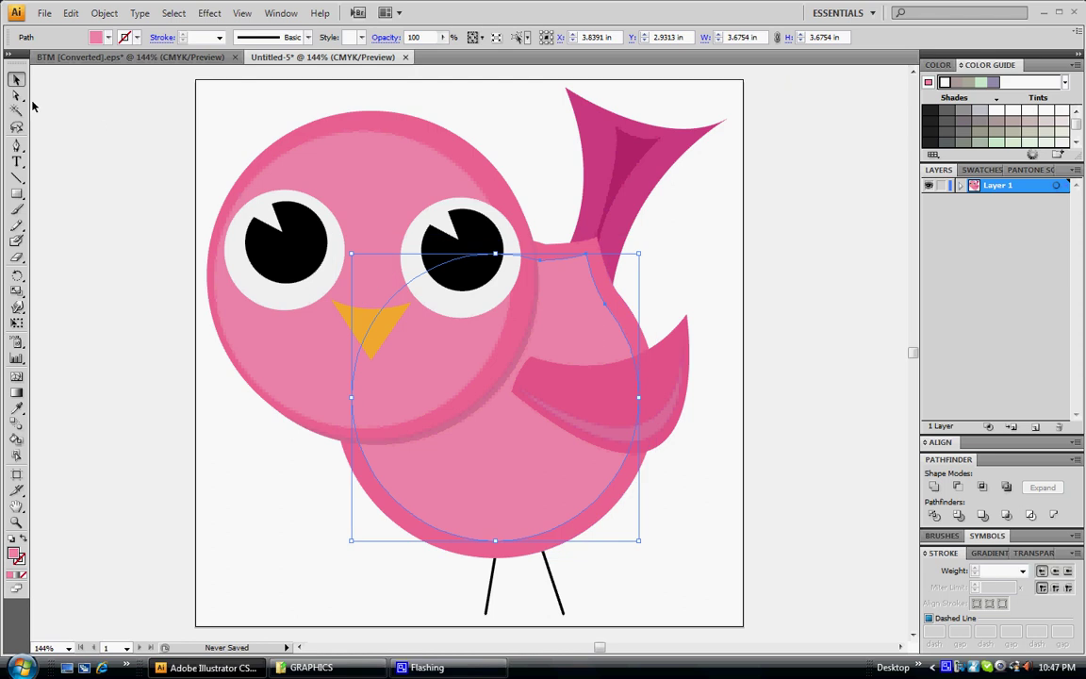
left_click(16, 96)
left_click_drag(542, 247, 551, 220)
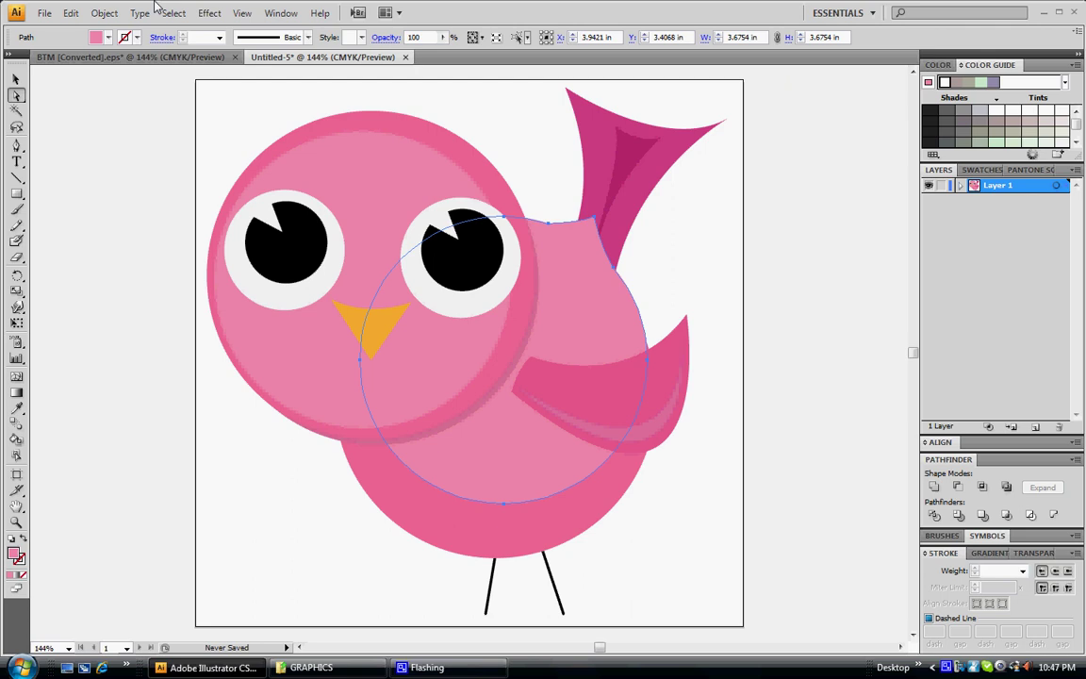
left_click(70, 13)
left_click(94, 29)
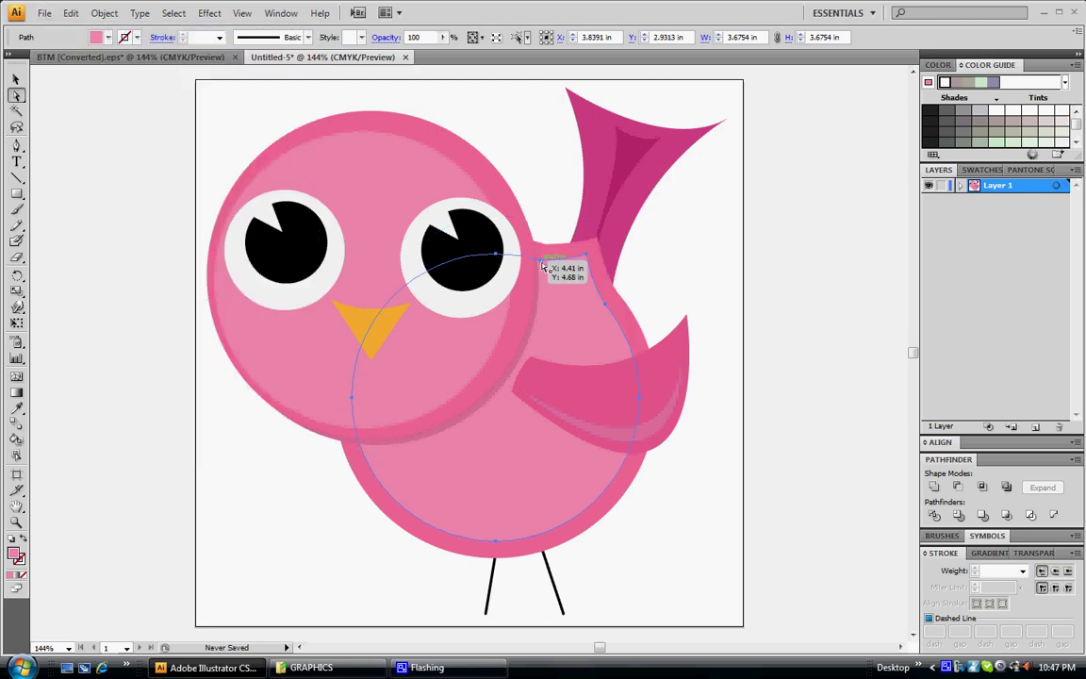
left_click_drag(544, 268, 542, 219)
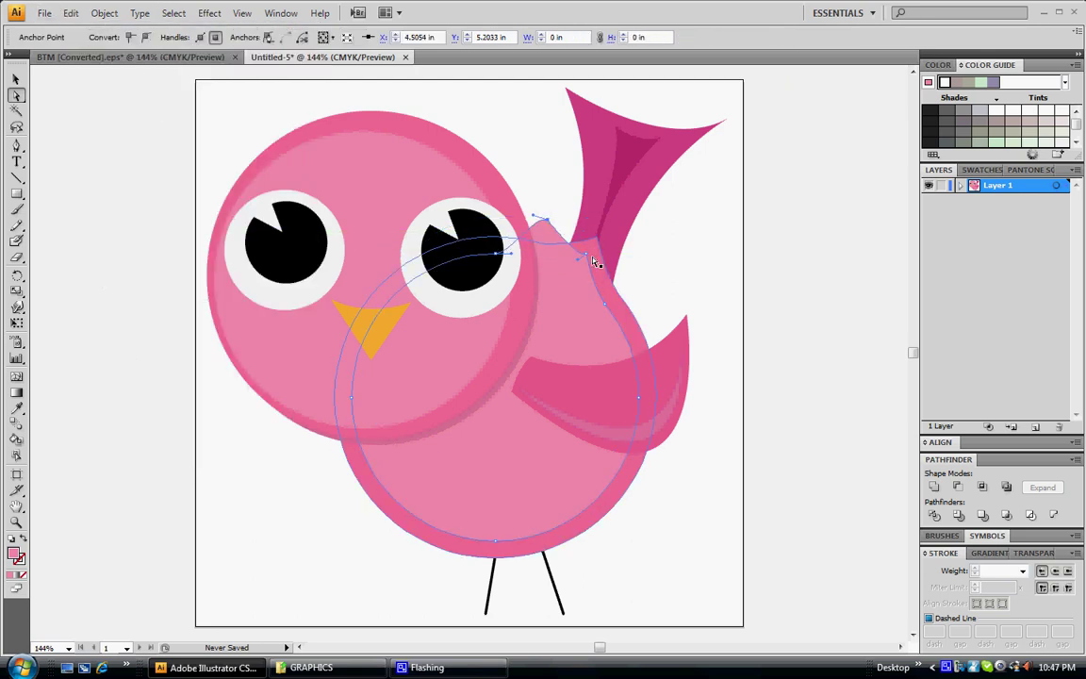
left_click_drag(594, 262, 601, 224)
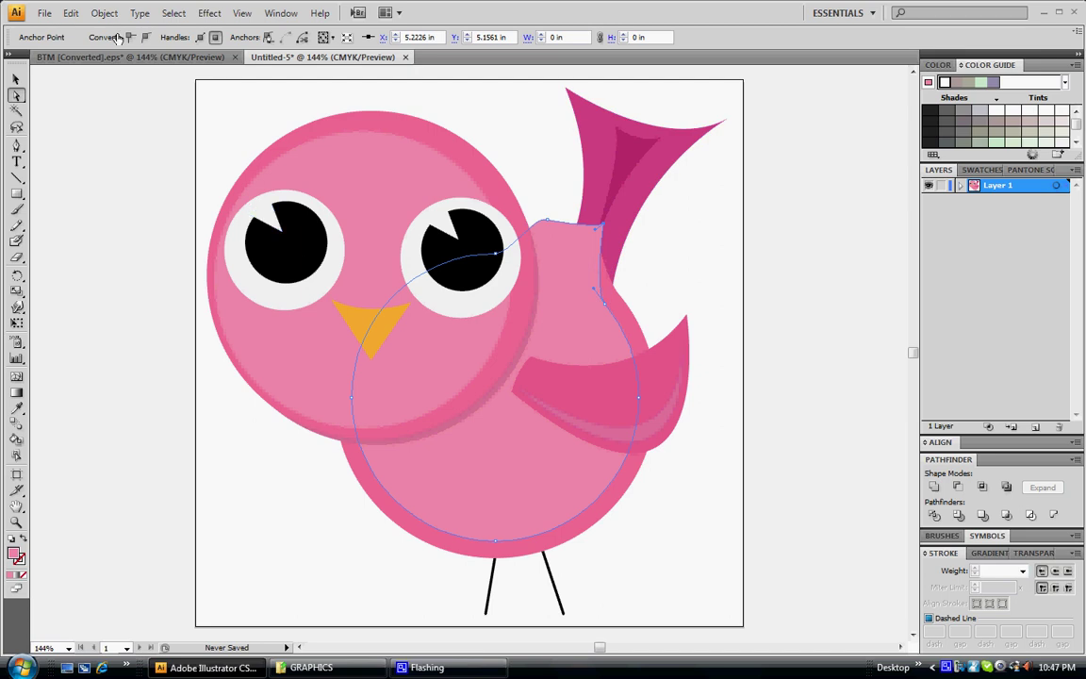
left_click(71, 14)
left_click(89, 30)
left_click(71, 13)
left_click(85, 30)
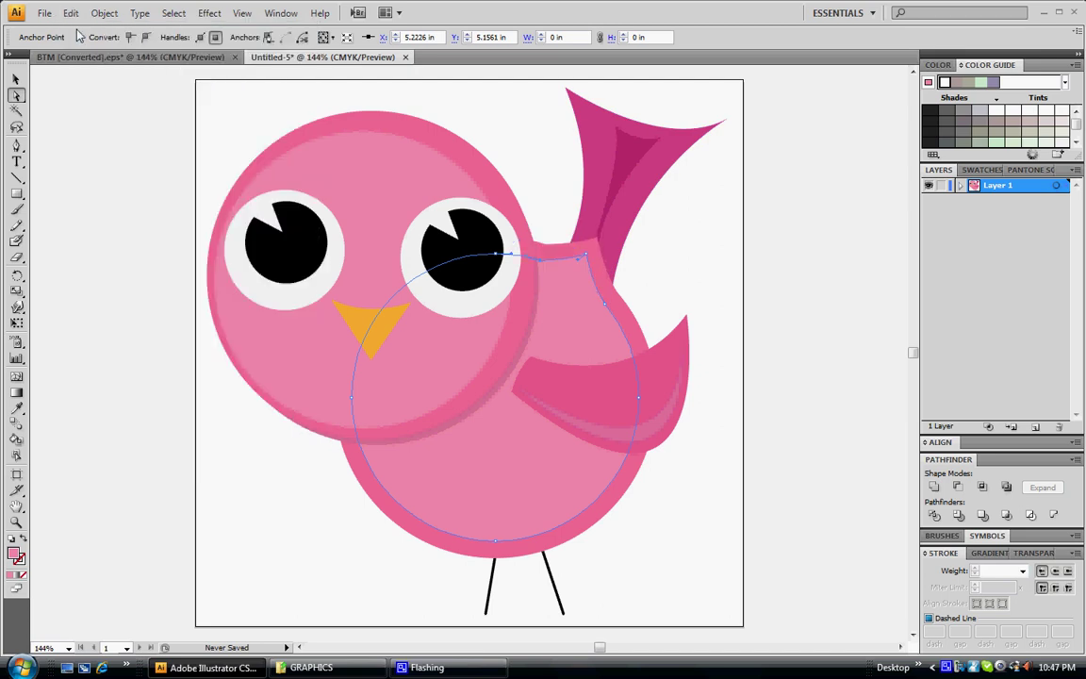
left_click(495, 141)
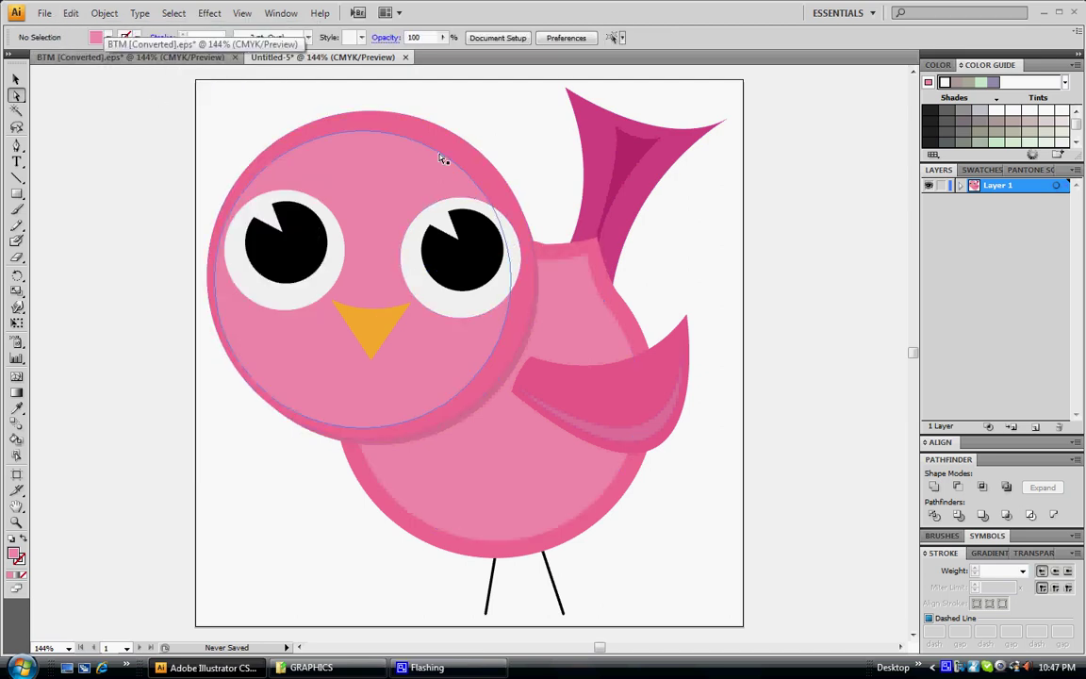
left_click(602, 284)
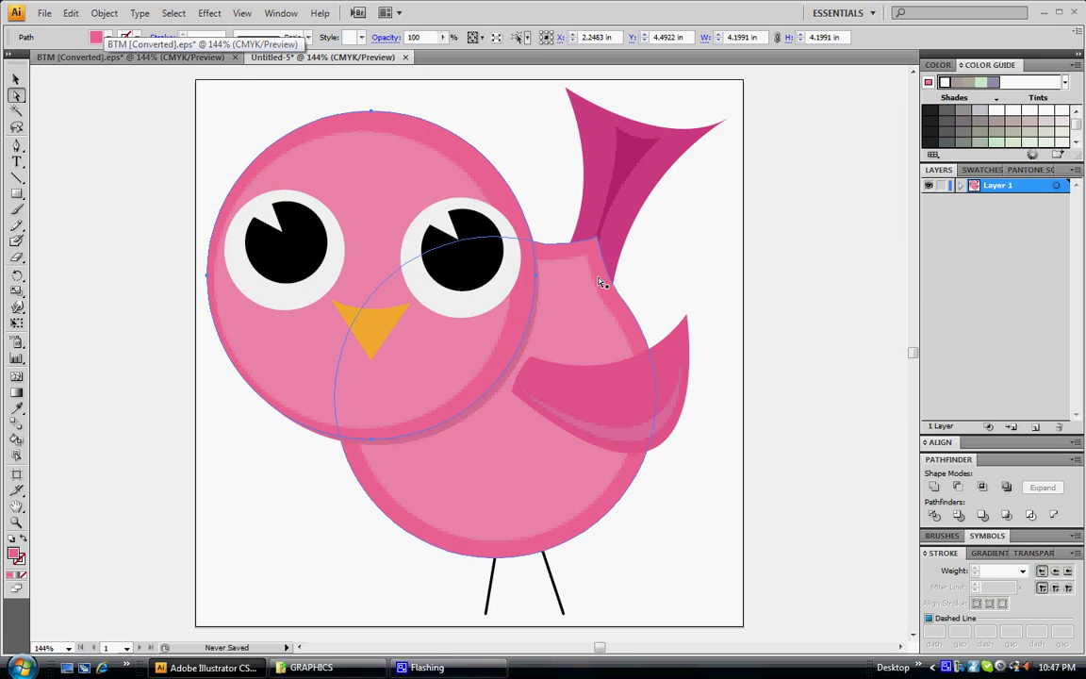
left_click(651, 283)
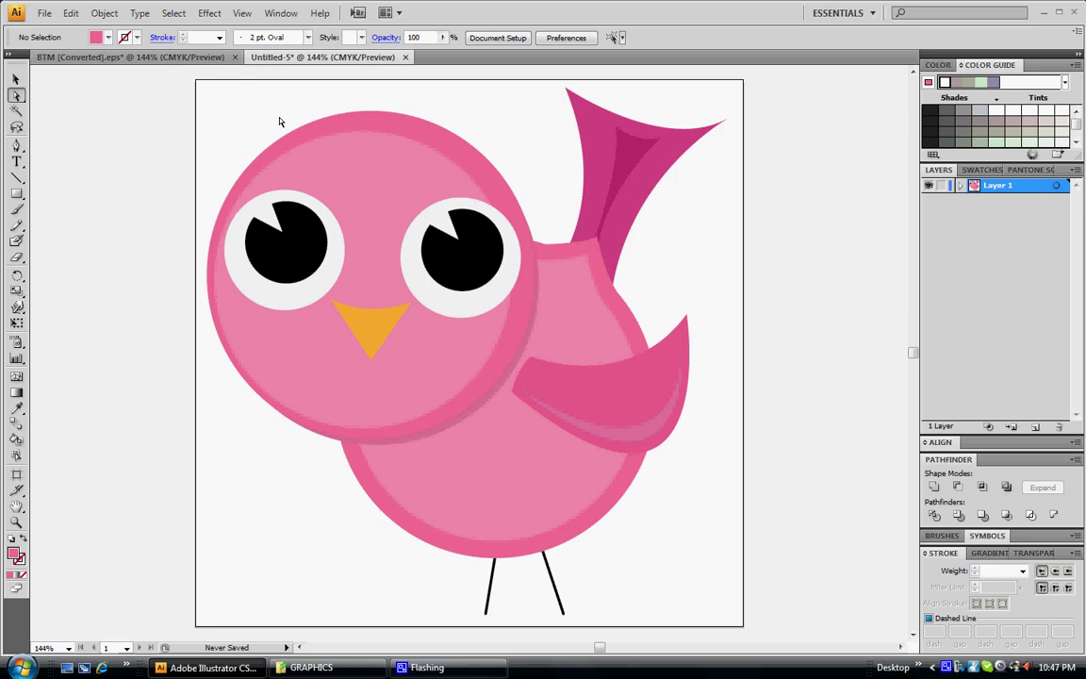
Switch between selection tools and select the bird's left pupil.
left_click(16, 79)
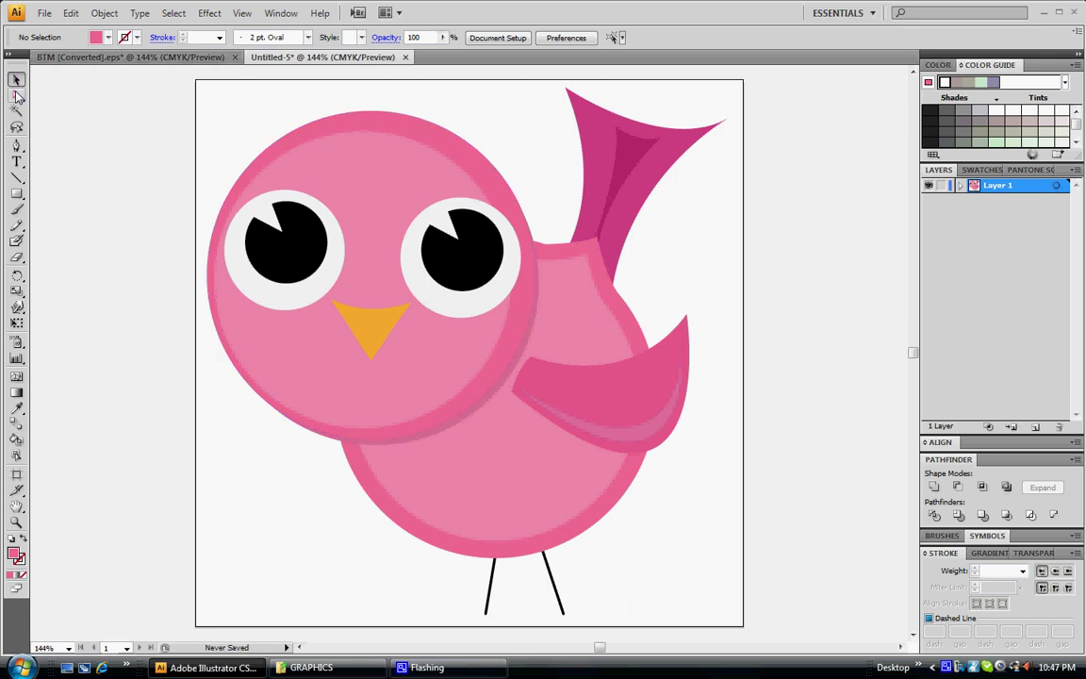
left_click(16, 95)
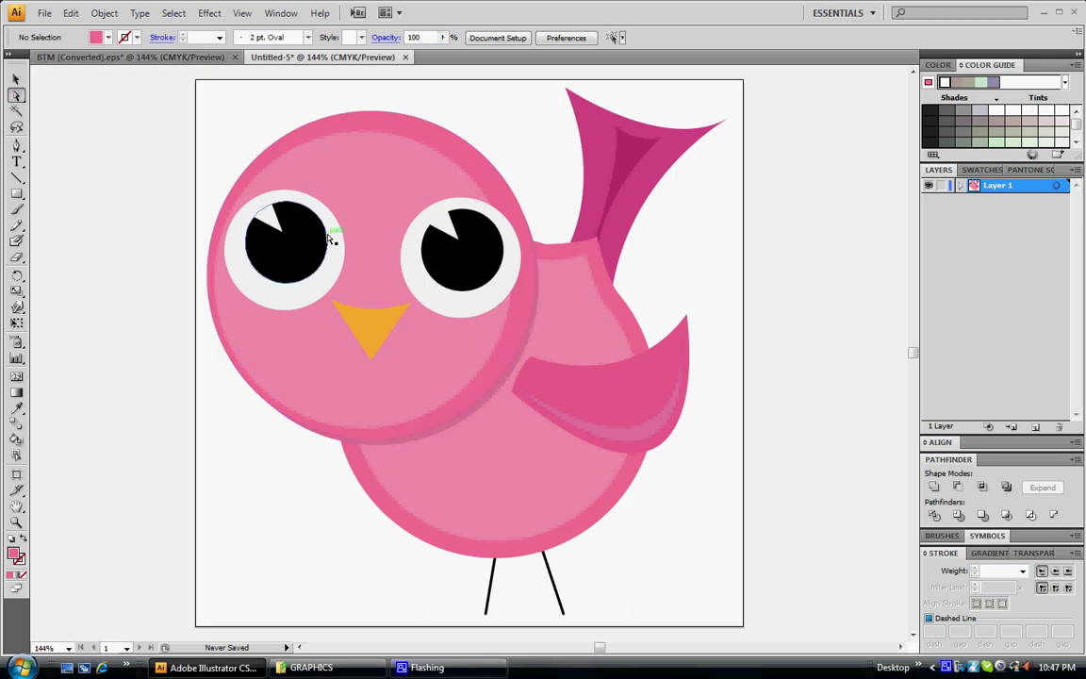
left_click(311, 235)
left_click(16, 79)
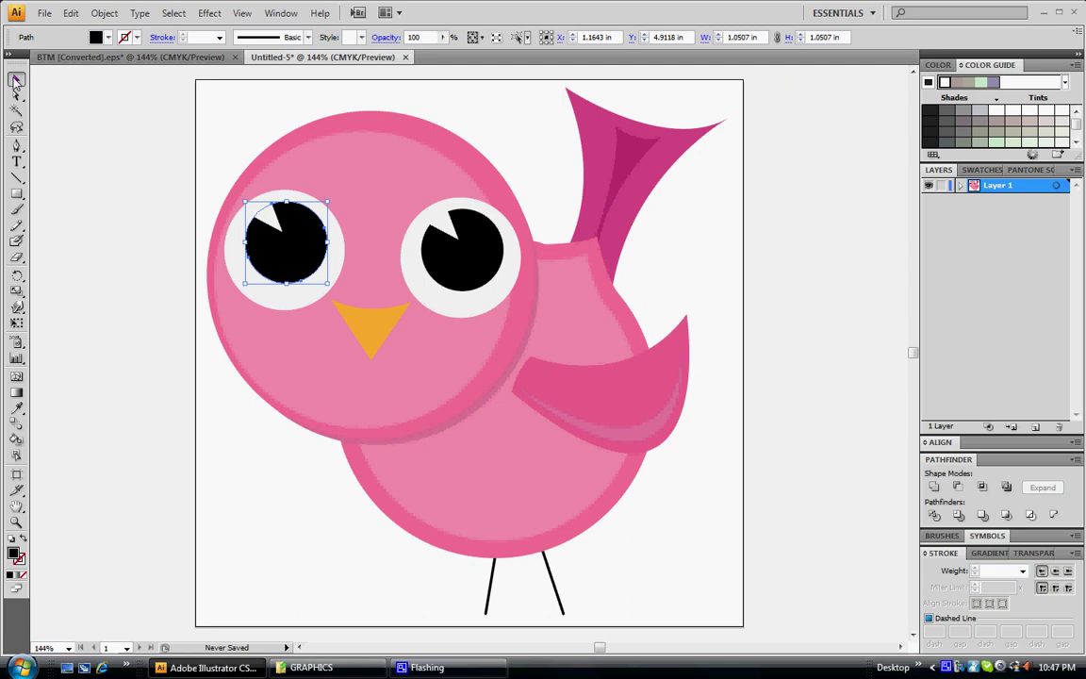
Select the head circle, body and wing together, leaving the tail out.
left_click(468, 152)
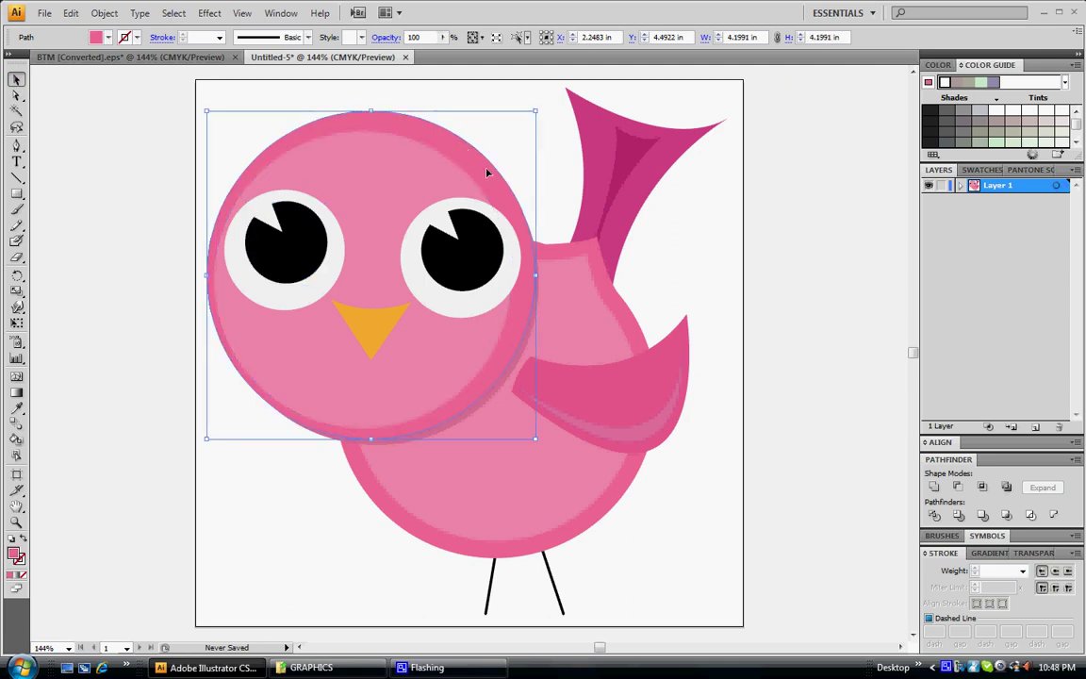
left_click(595, 250, "shift")
left_click(613, 226, "shift")
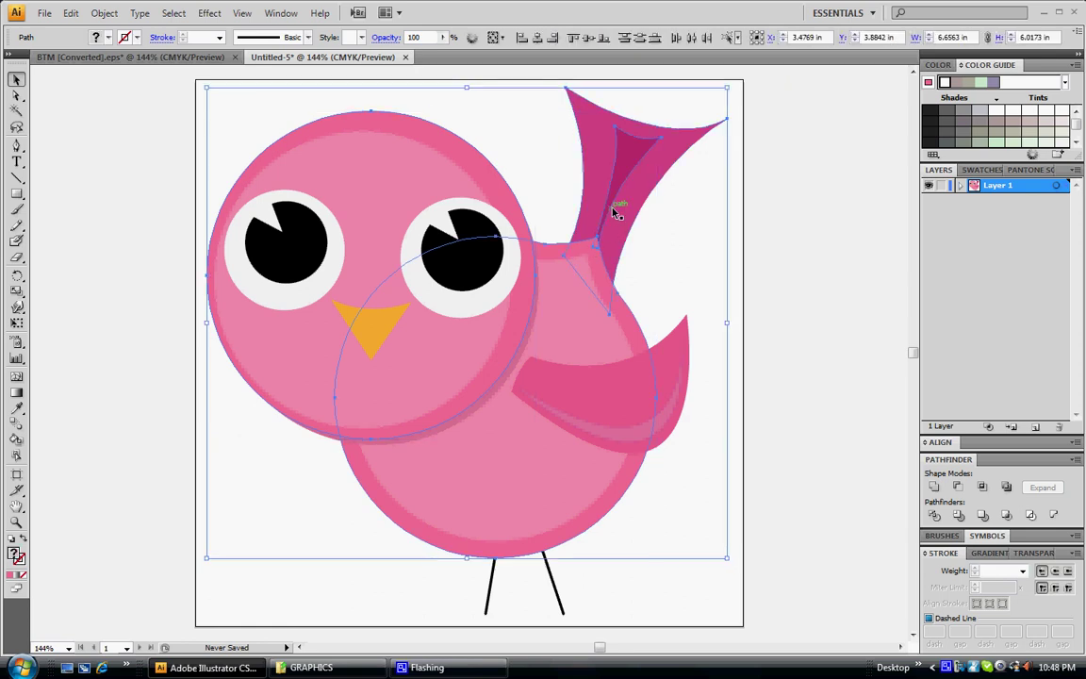
left_click(619, 194, "shift")
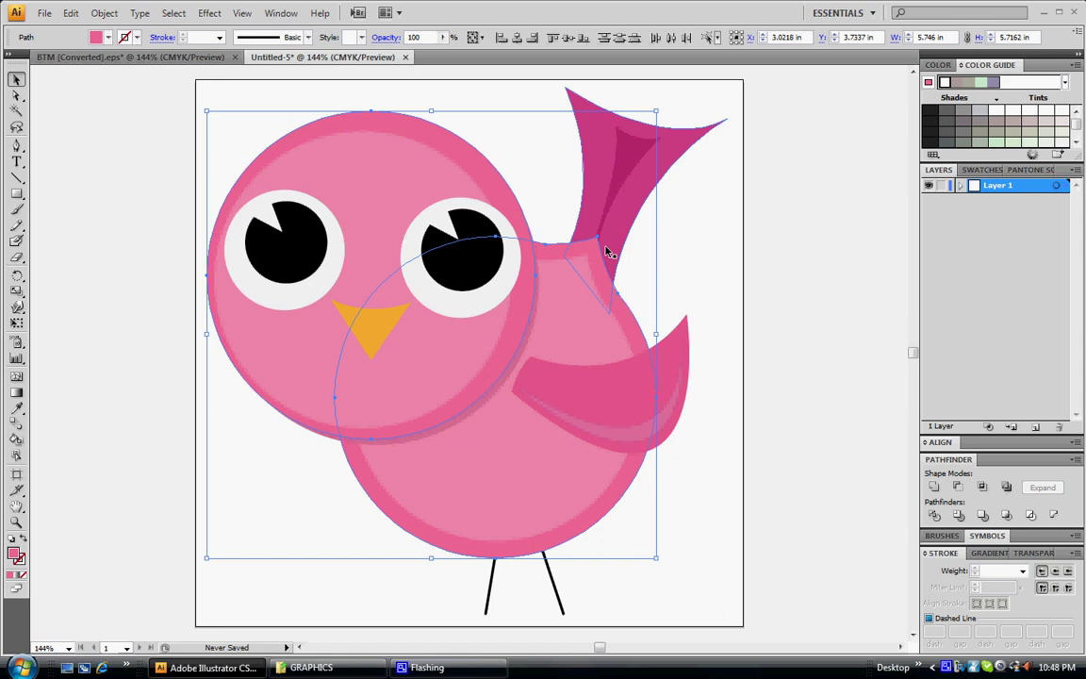
left_click(604, 267, "shift")
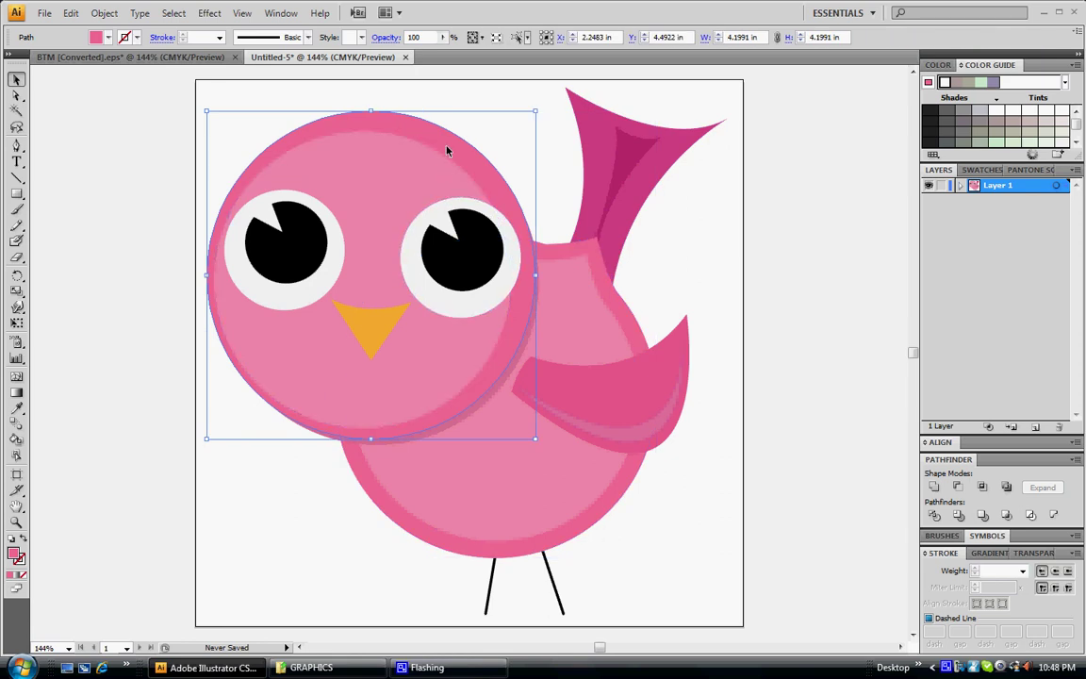
left_click(602, 273, "shift")
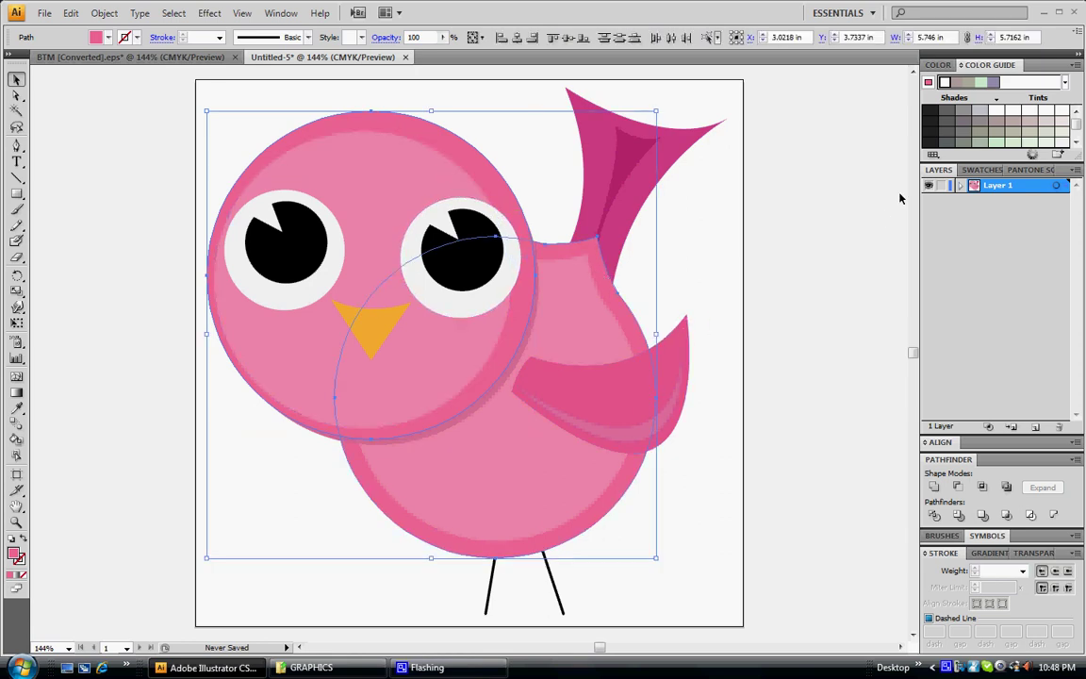
left_click(676, 347, "shift")
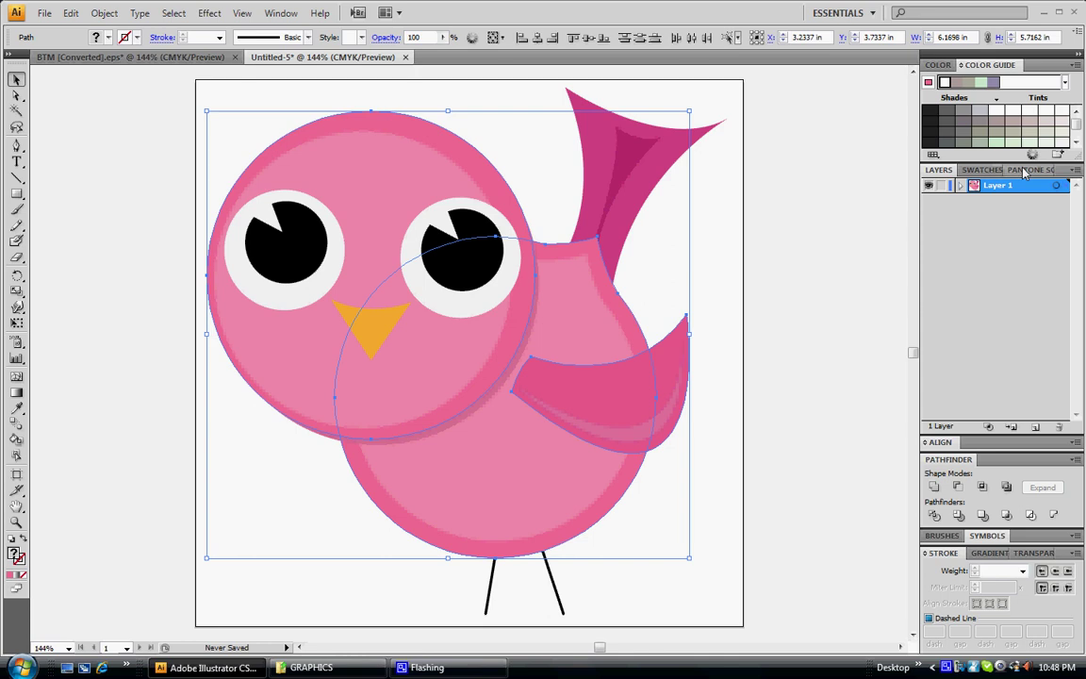
Apply a Pantone Solid Uncoated crimson to the rims, then select the head and body light pink fills.
left_click(1025, 170)
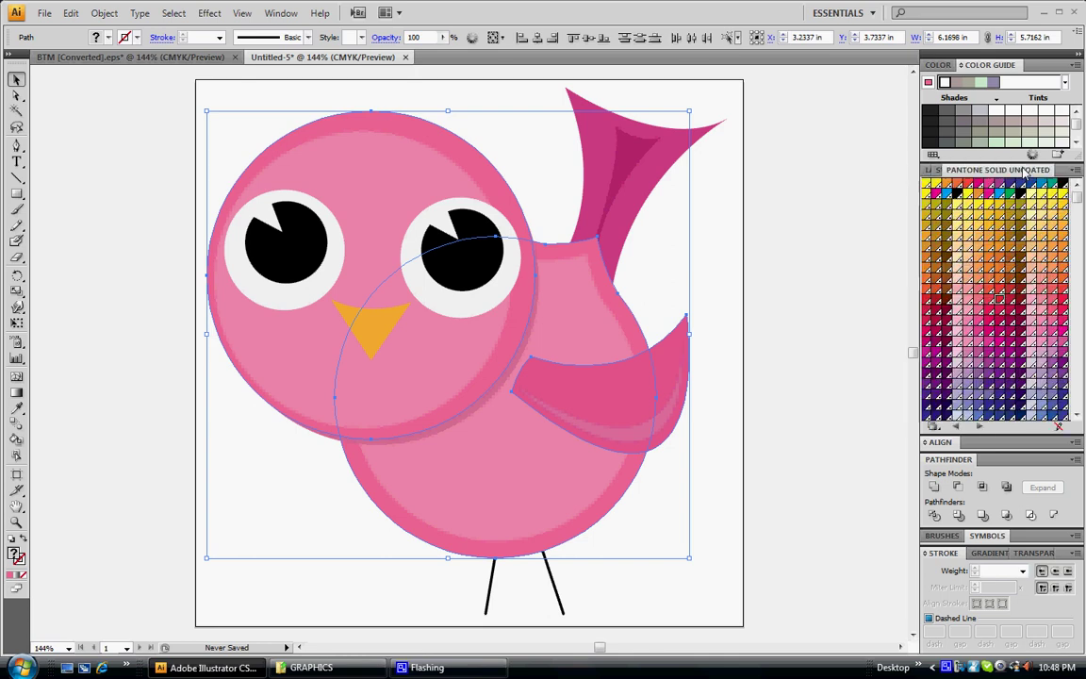
left_click(990, 322)
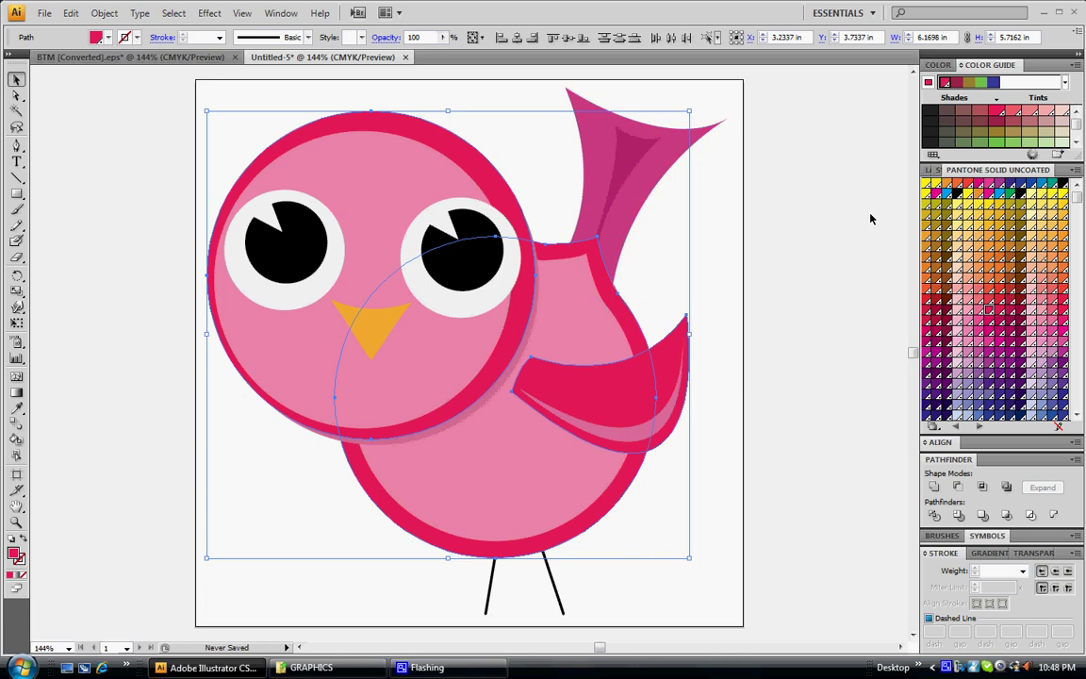
left_click(468, 341)
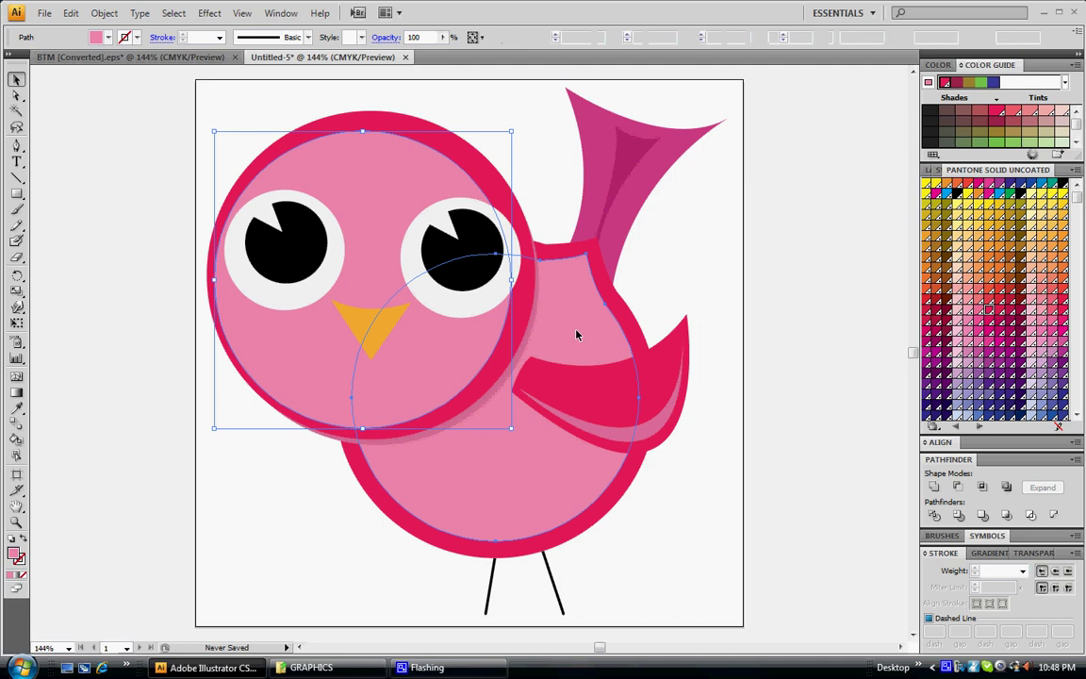
left_click(577, 335, "shift")
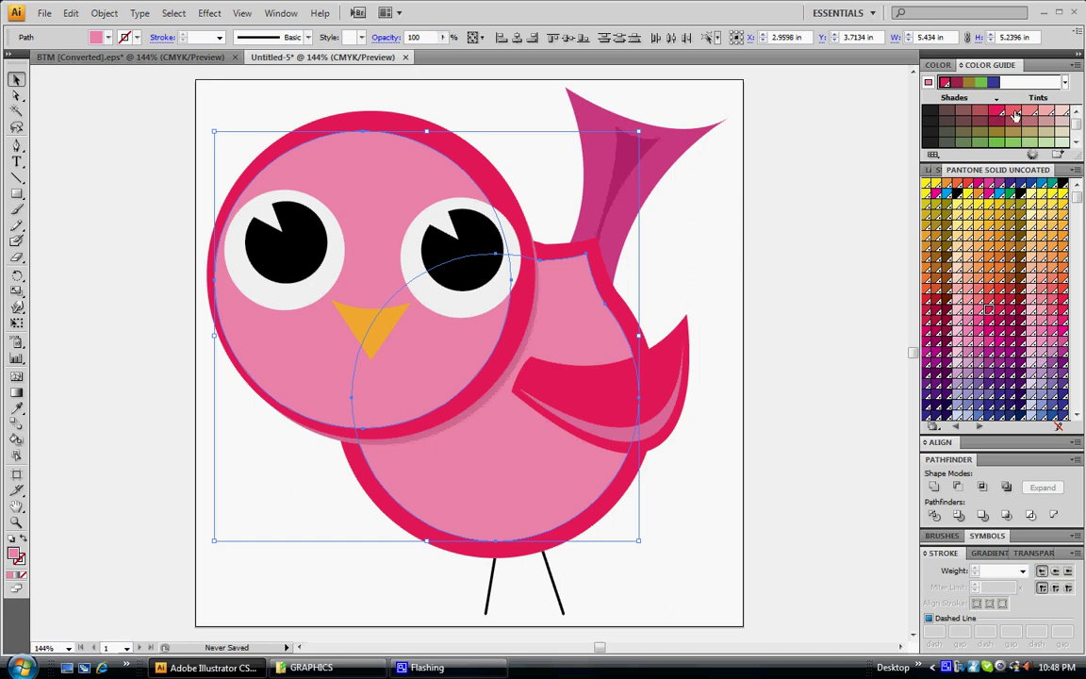
Fill the head and body coral, and make the tail feather and inner tail piece crimson.
left_click(1015, 114)
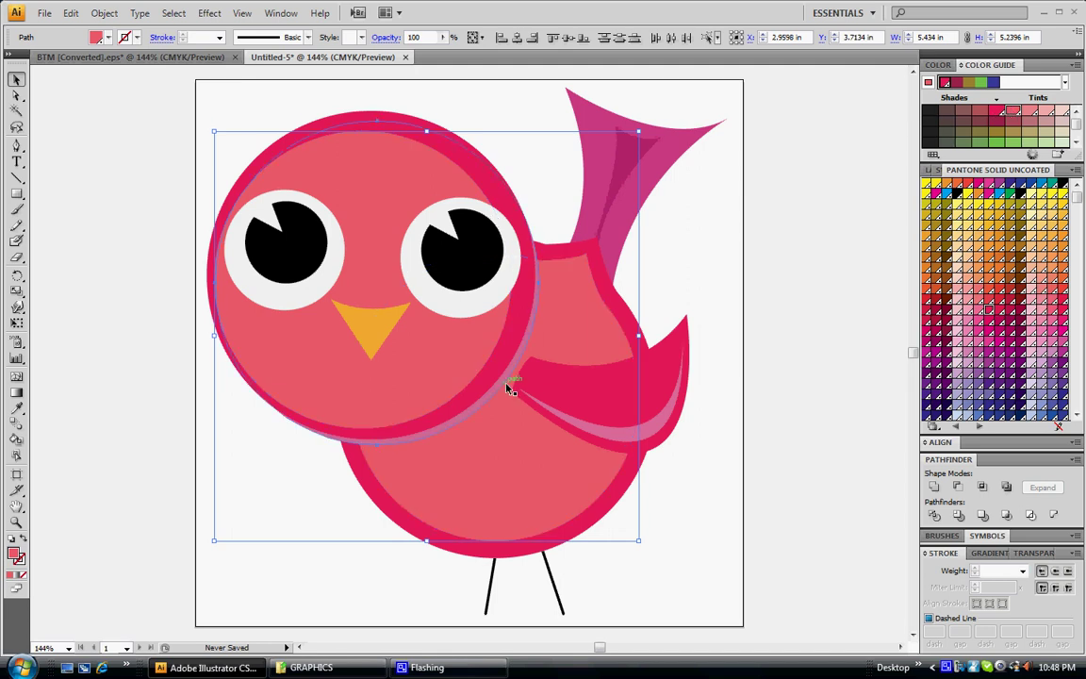
left_click(539, 413, "shift")
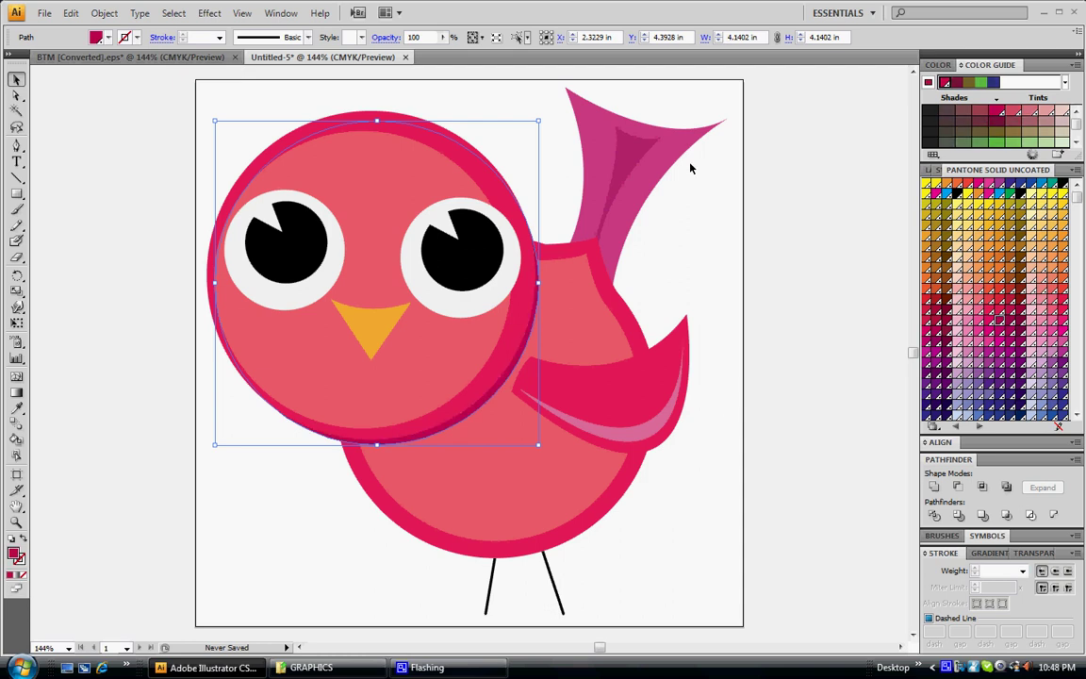
left_click(660, 163)
left_click(958, 285)
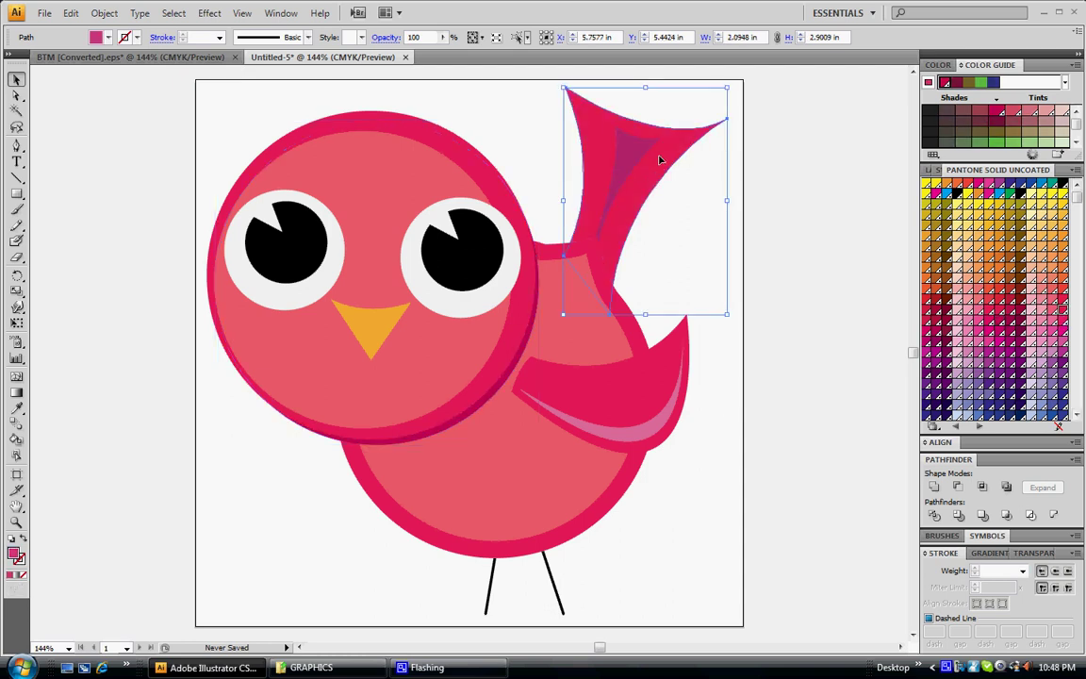
left_click(627, 151)
left_click(956, 276)
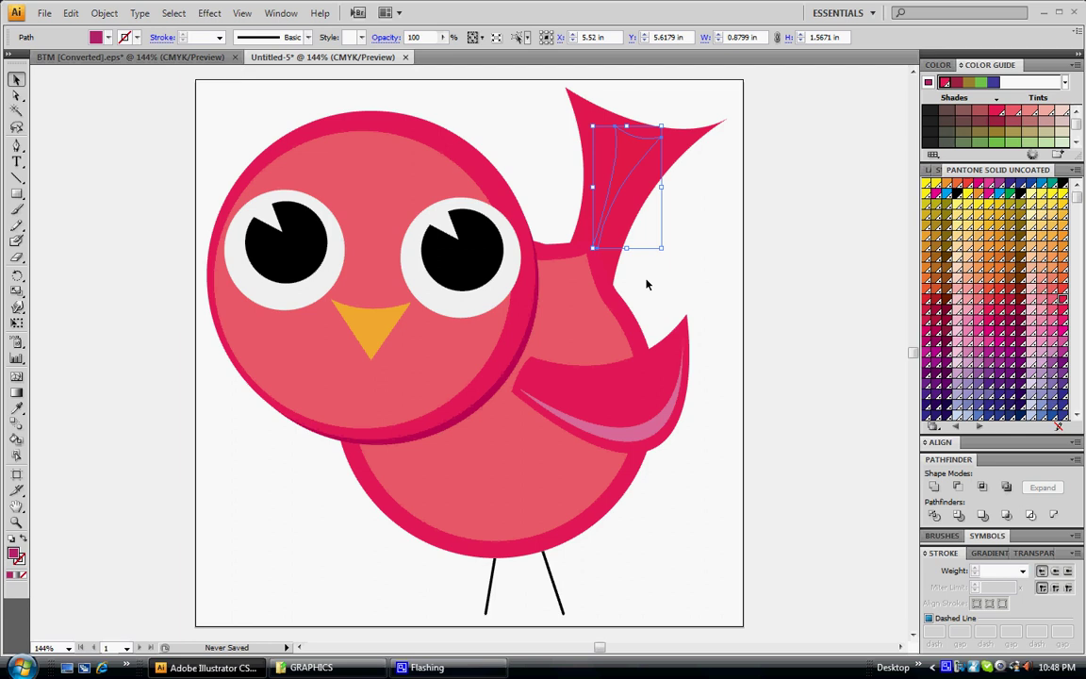
Give the wing's inner accent a light coral tint, then deselect the artwork.
left_click(674, 407)
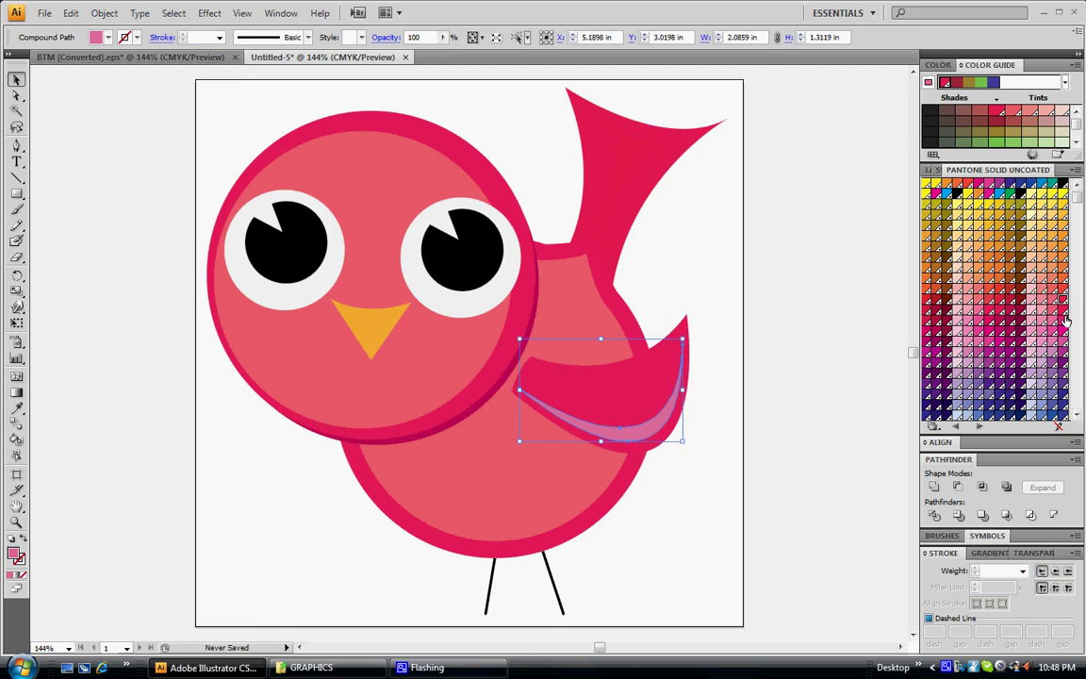
left_click(957, 275)
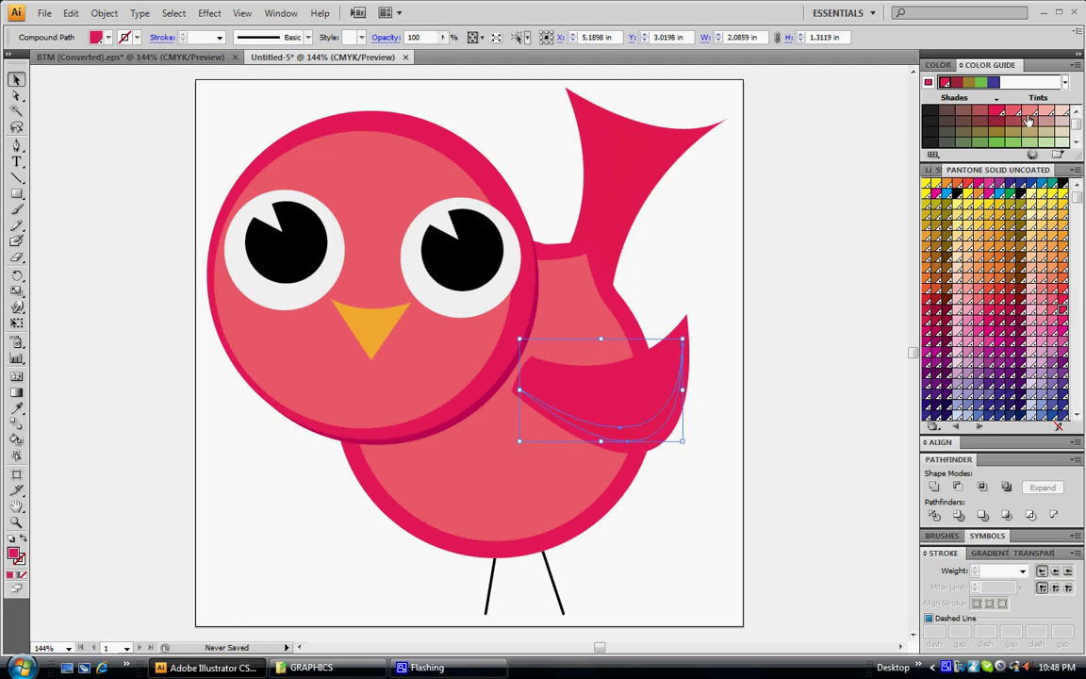
left_click(1006, 311)
left_click(792, 364)
left_click(638, 151)
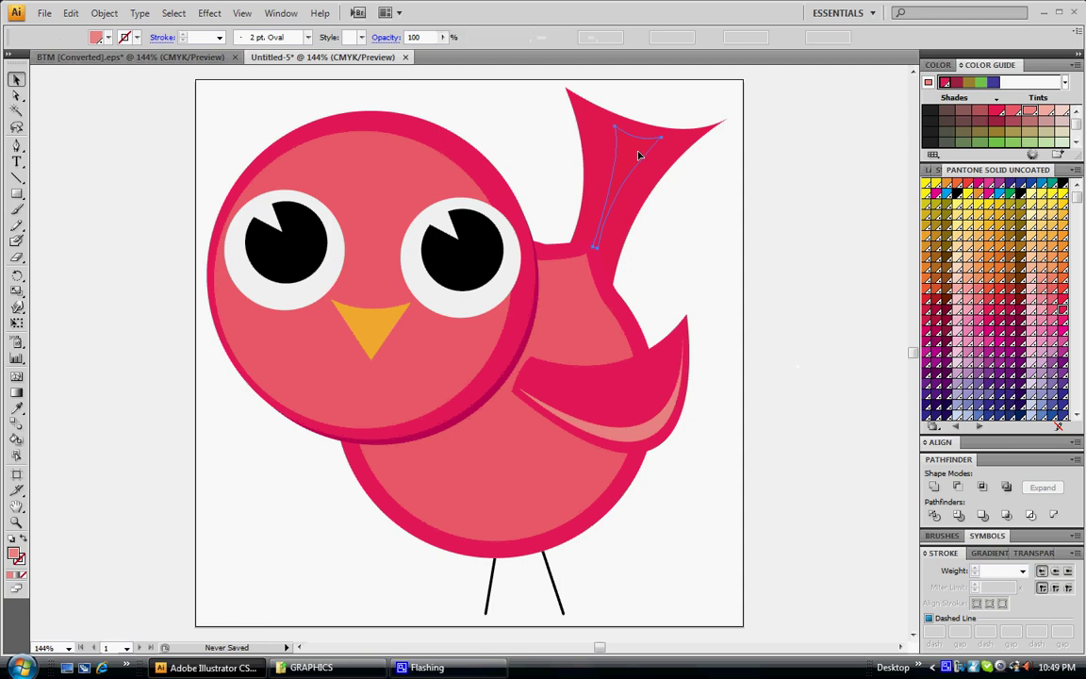
left_click(840, 272)
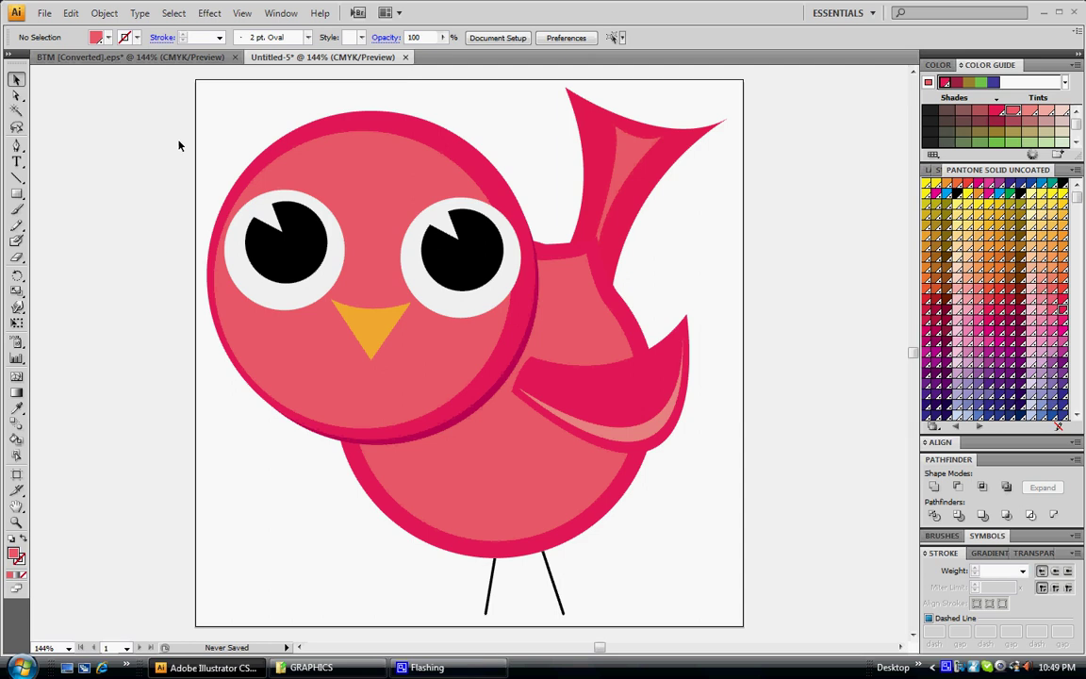
Export the artwork as PNG named 'birdie' into the BirdieToldMe folder.
left_click(43, 13)
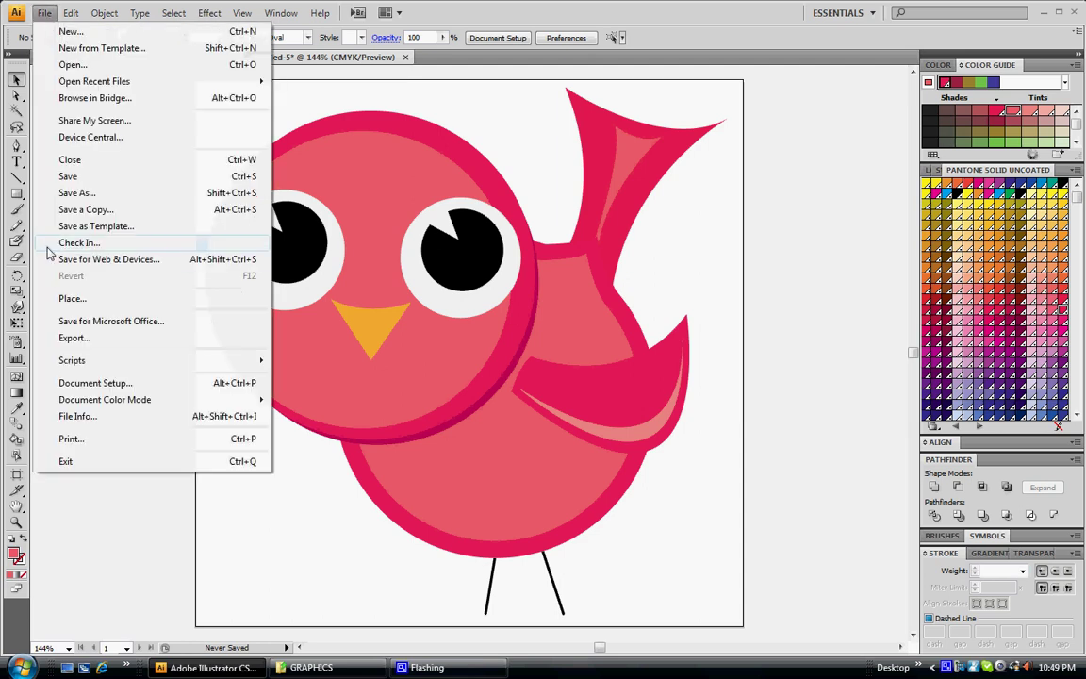
left_click(84, 344)
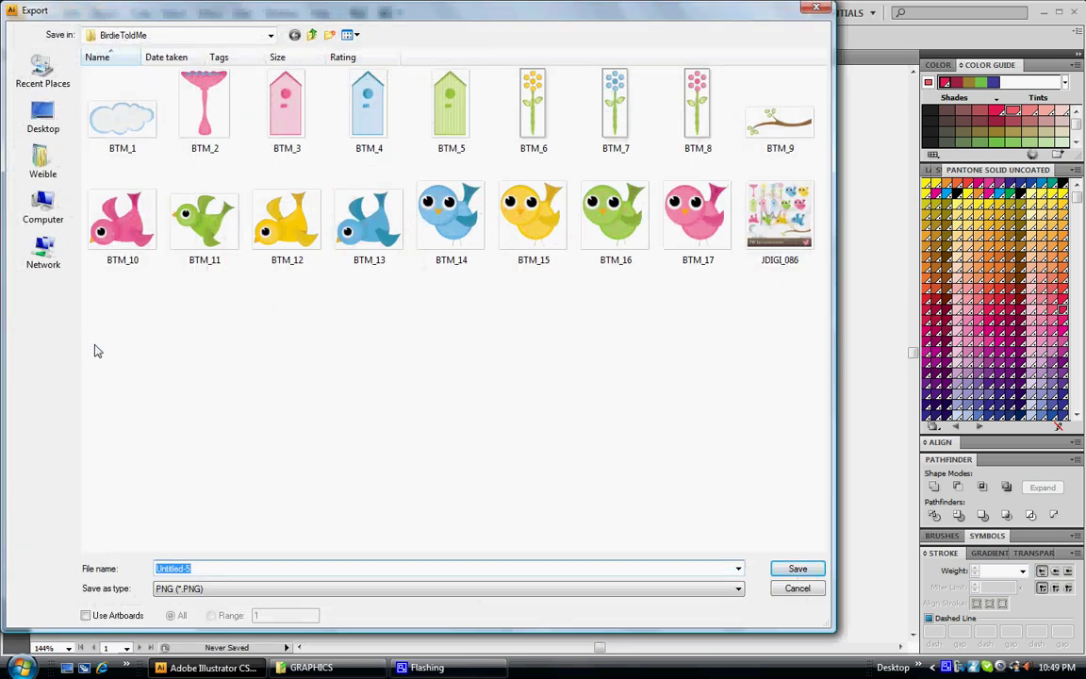
left_click(137, 35)
left_click(135, 35)
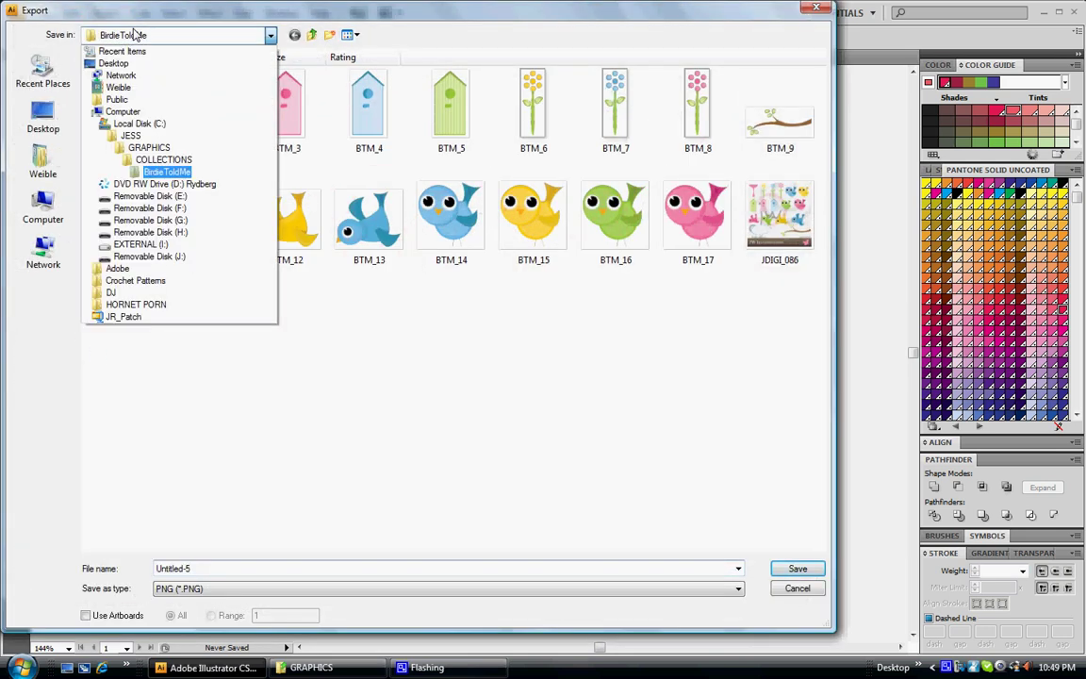
left_click(135, 35)
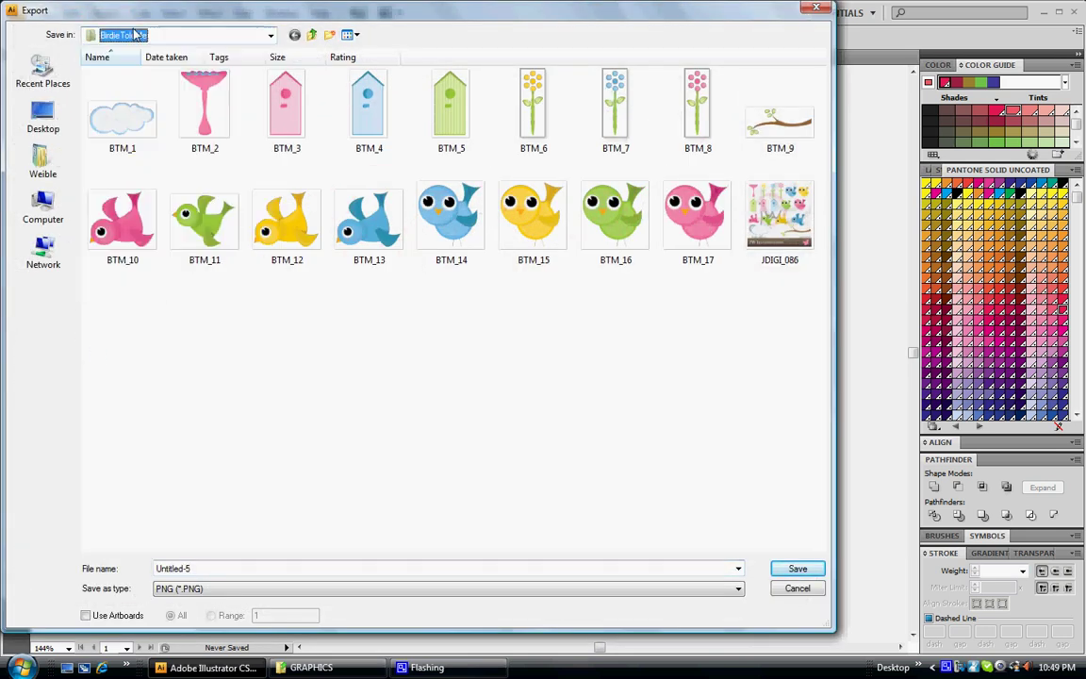
left_click(174, 589)
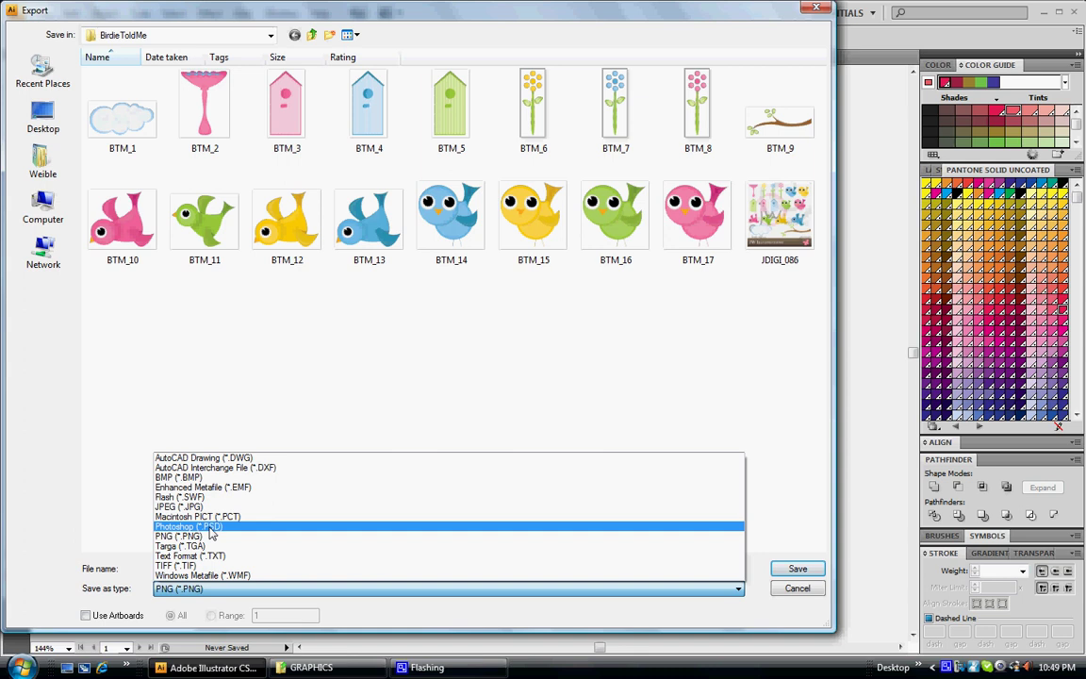
left_click(715, 589)
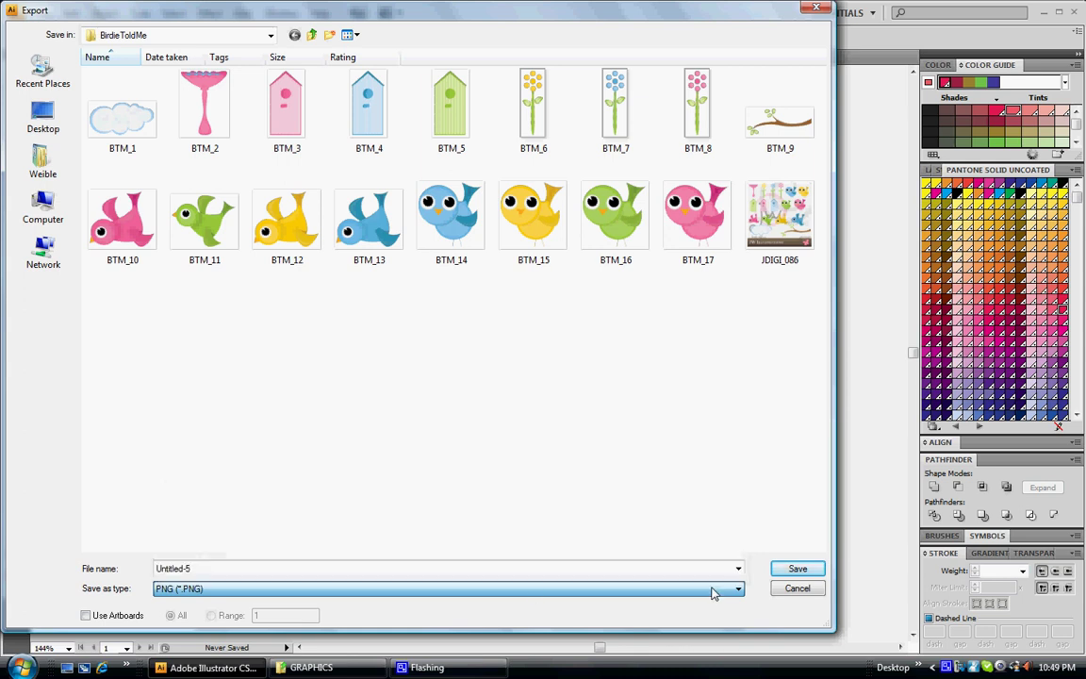
left_click(194, 568)
type("birdie")
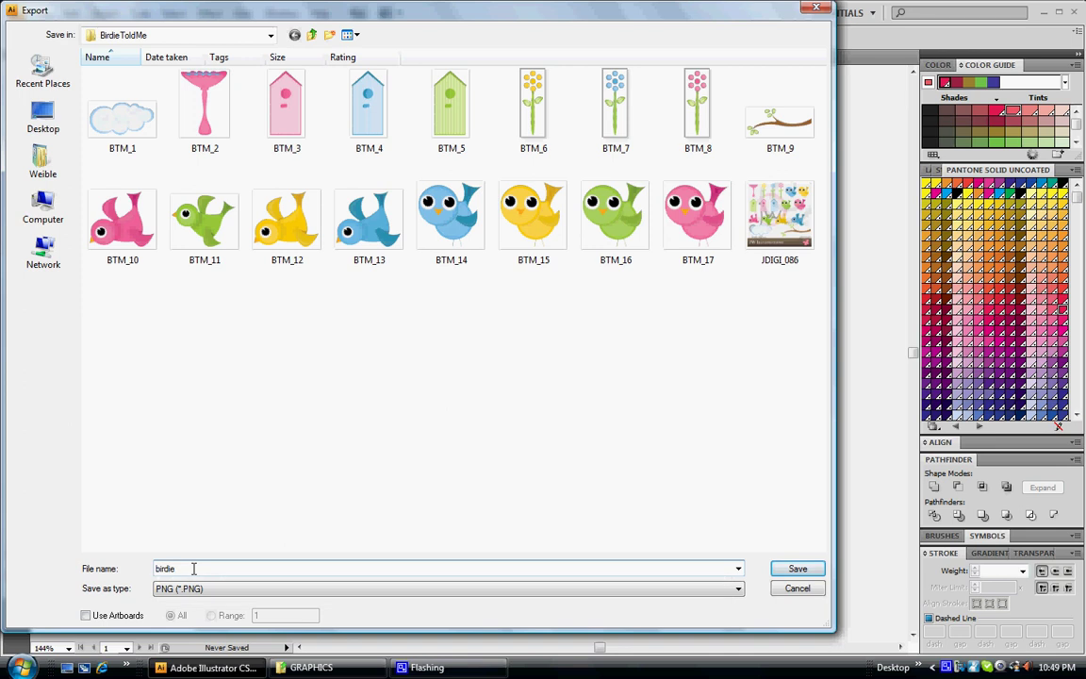
left_click(795, 569)
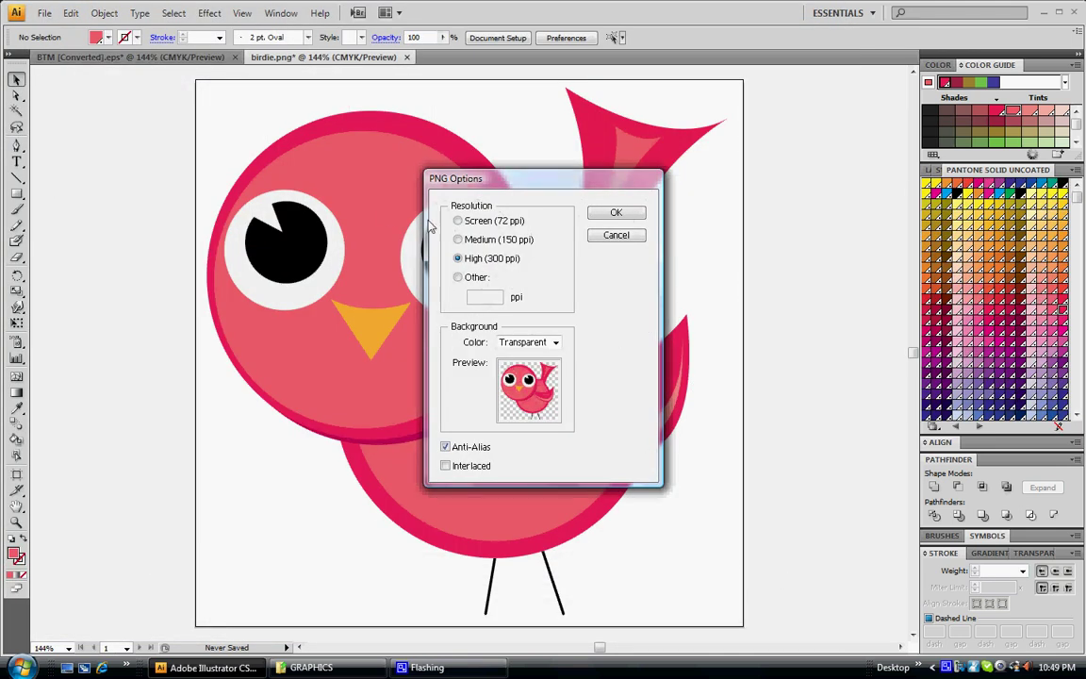
Confirm the PNG Options at High (300 ppi) with a transparent background.
left_click_drag(456, 180, 430, 160)
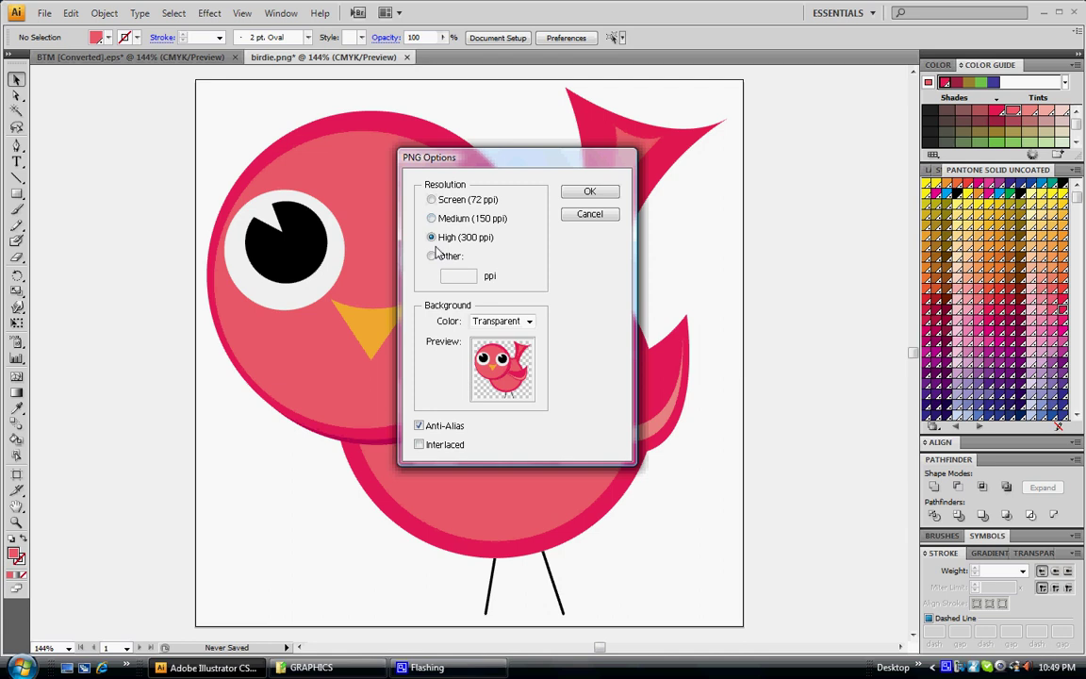
left_click(581, 193)
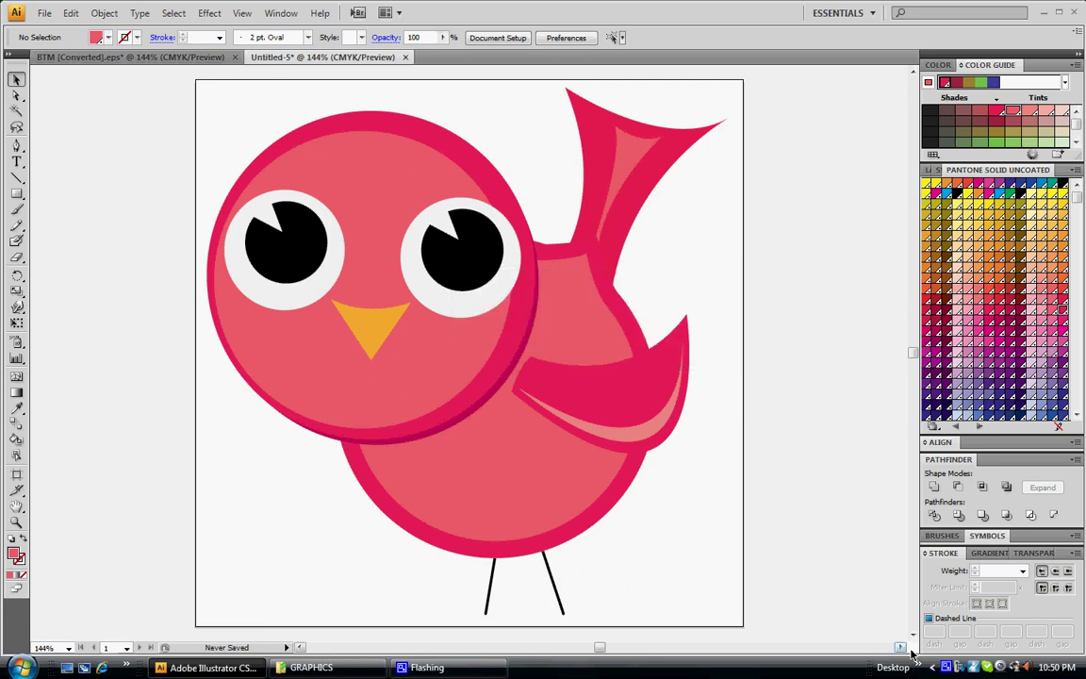
left_click(948, 668)
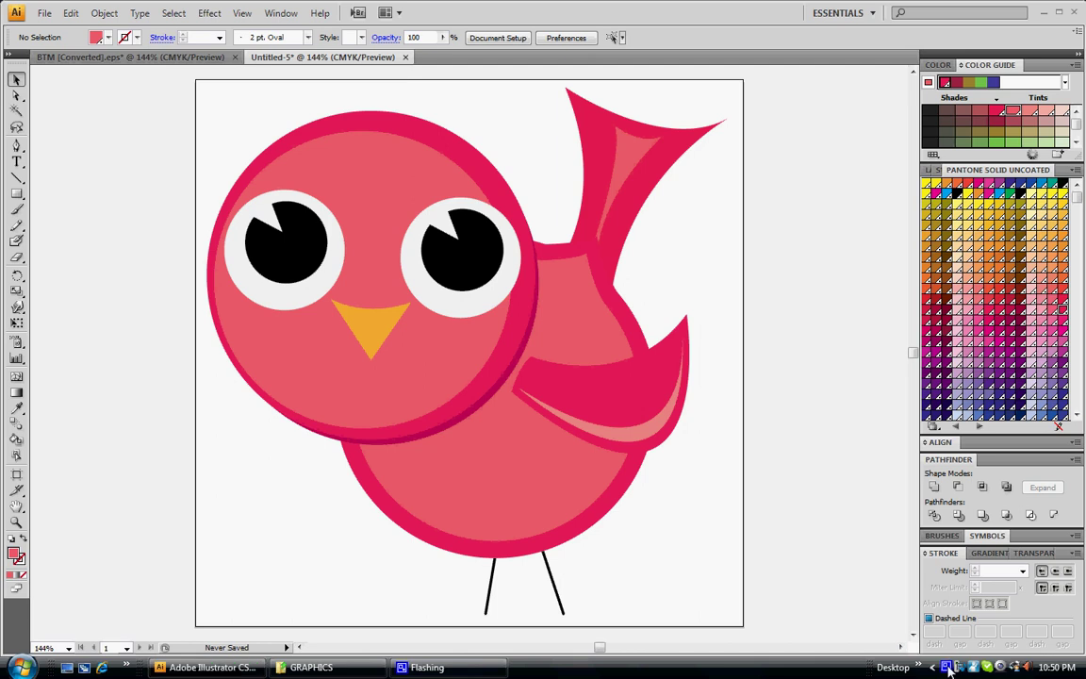